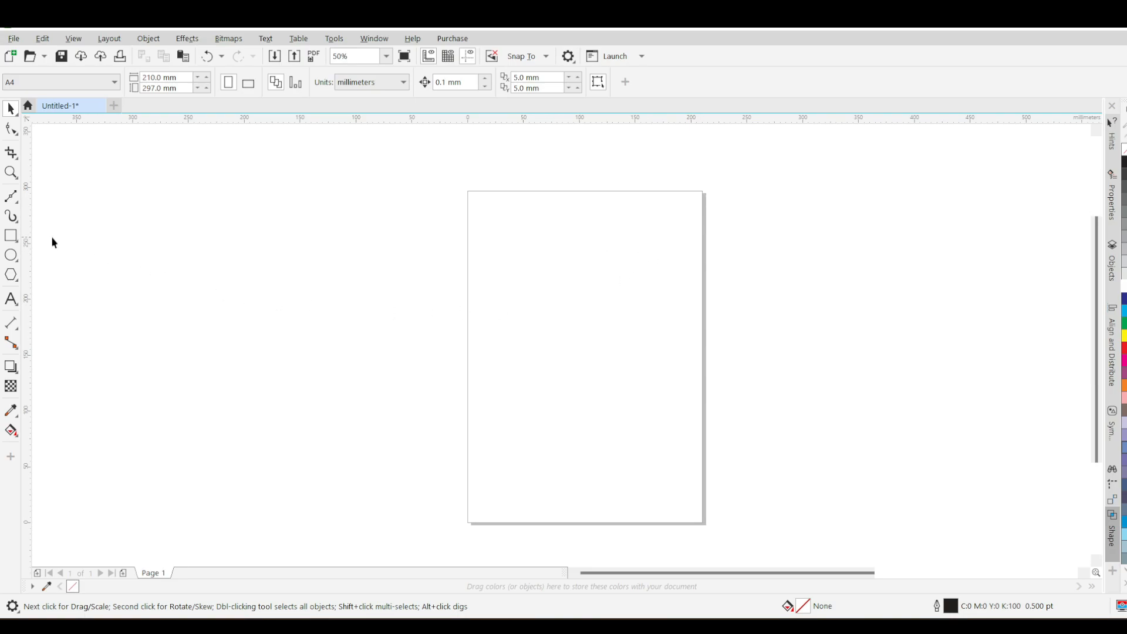
Step: Draw a near-square rectangle about 126 by 125 mm in the upper part of the page and shift it slightly
left_click(11, 235)
left_click_drag(486, 224, 627, 364)
scroll(558, 291, "up", 3)
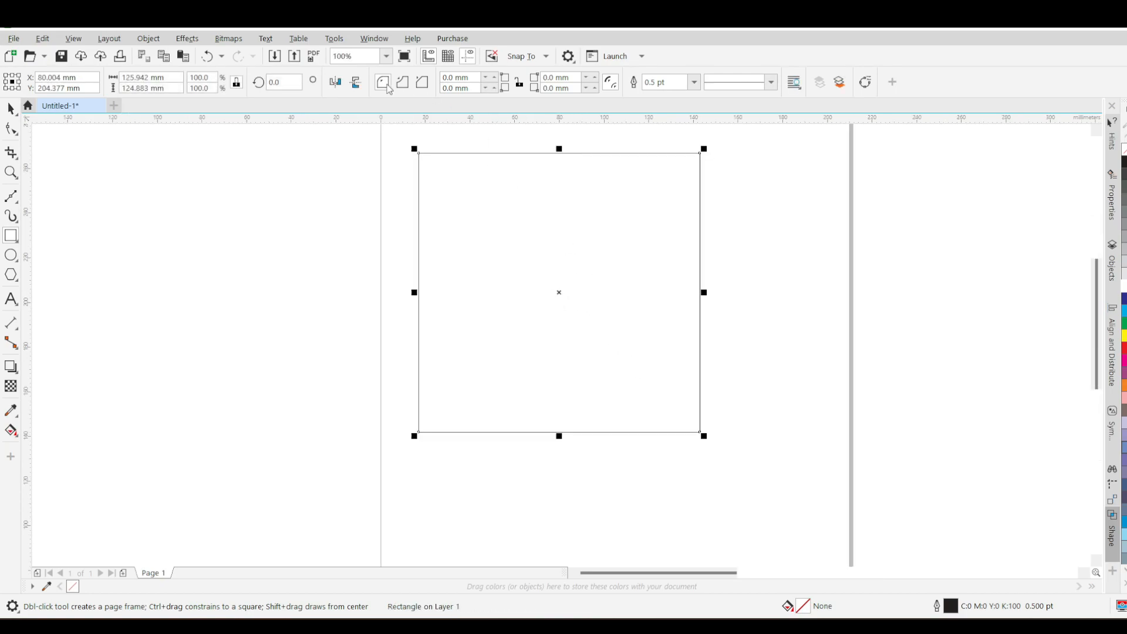
left_click_drag(558, 291, 567, 308)
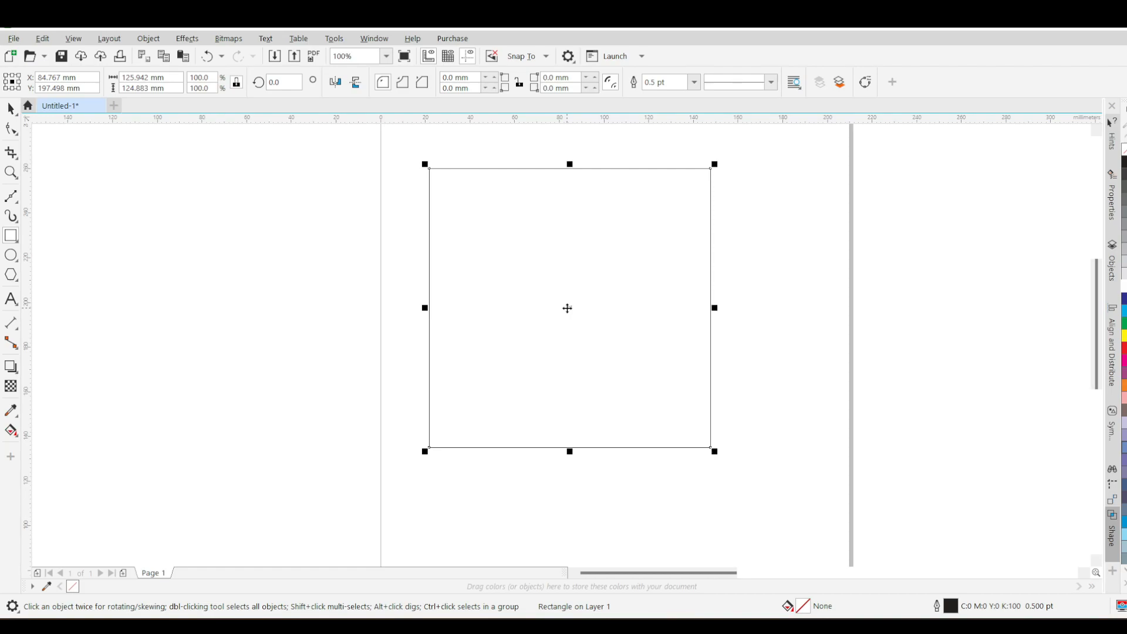
scroll(567, 307, "down", 1)
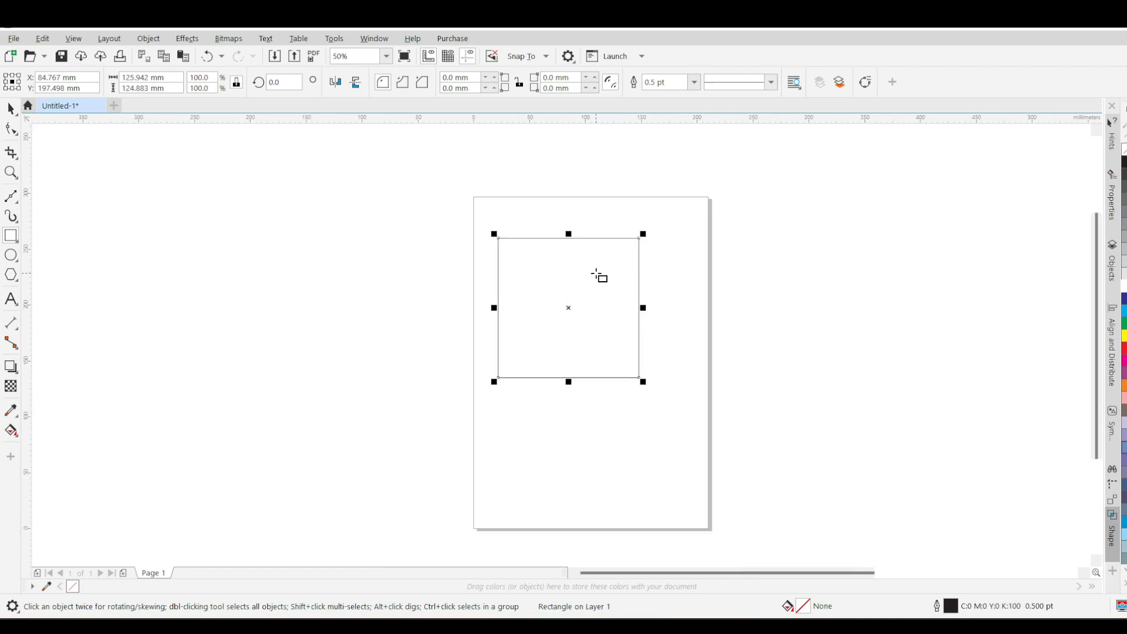
scroll(600, 292, "up", 1)
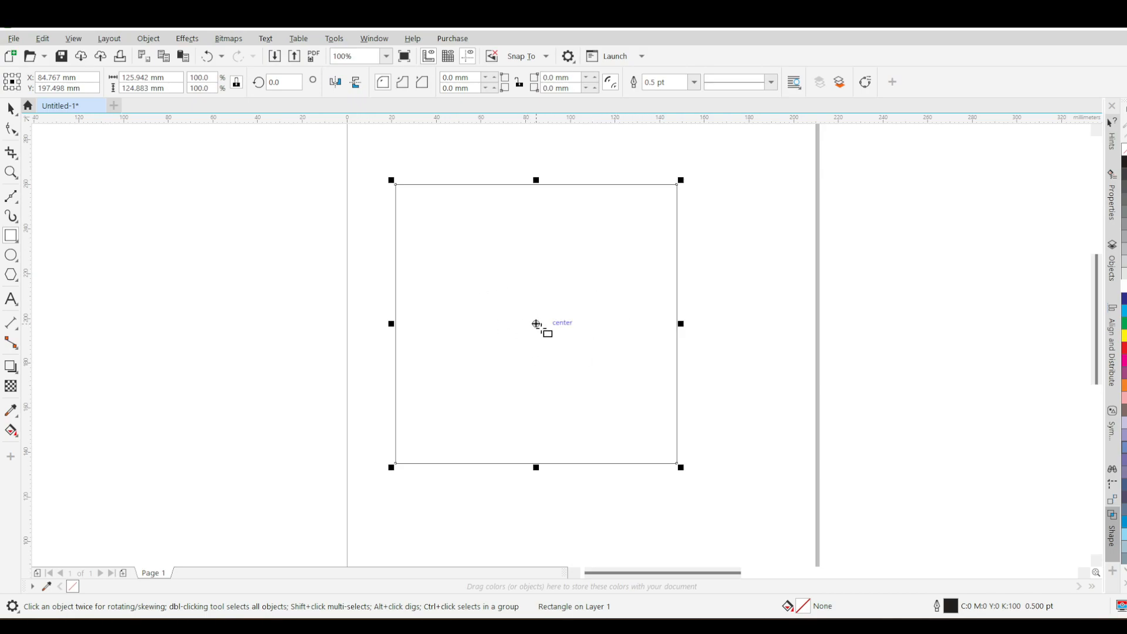
Step: Round all four corners of the rectangle to a radius of about 13.2 mm with the Shape tool
key("space")
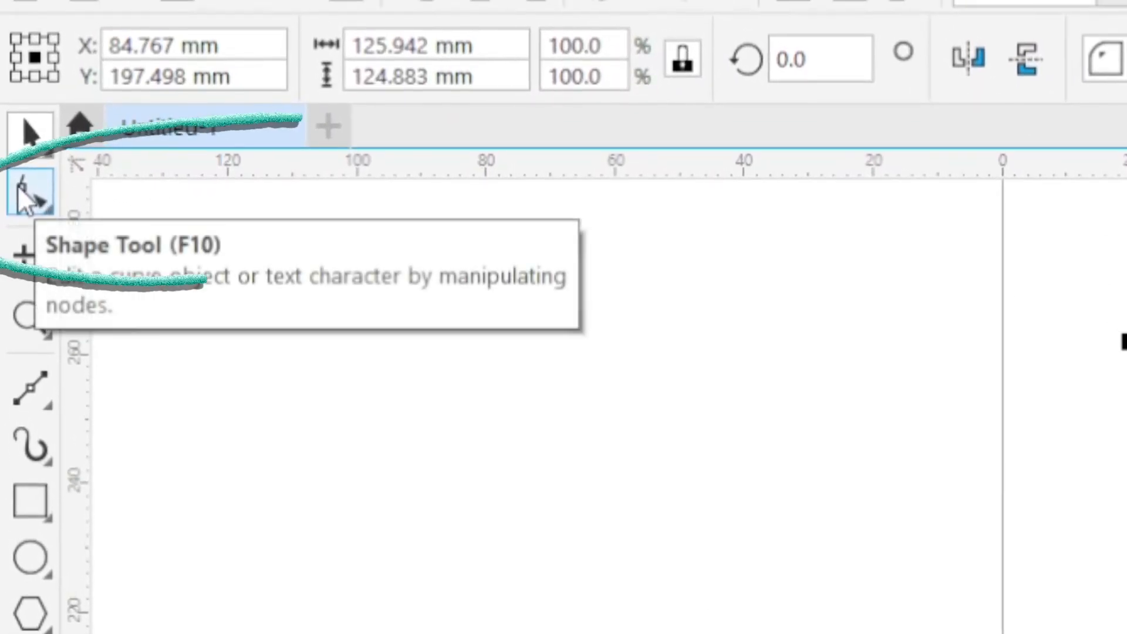
left_click(24, 200)
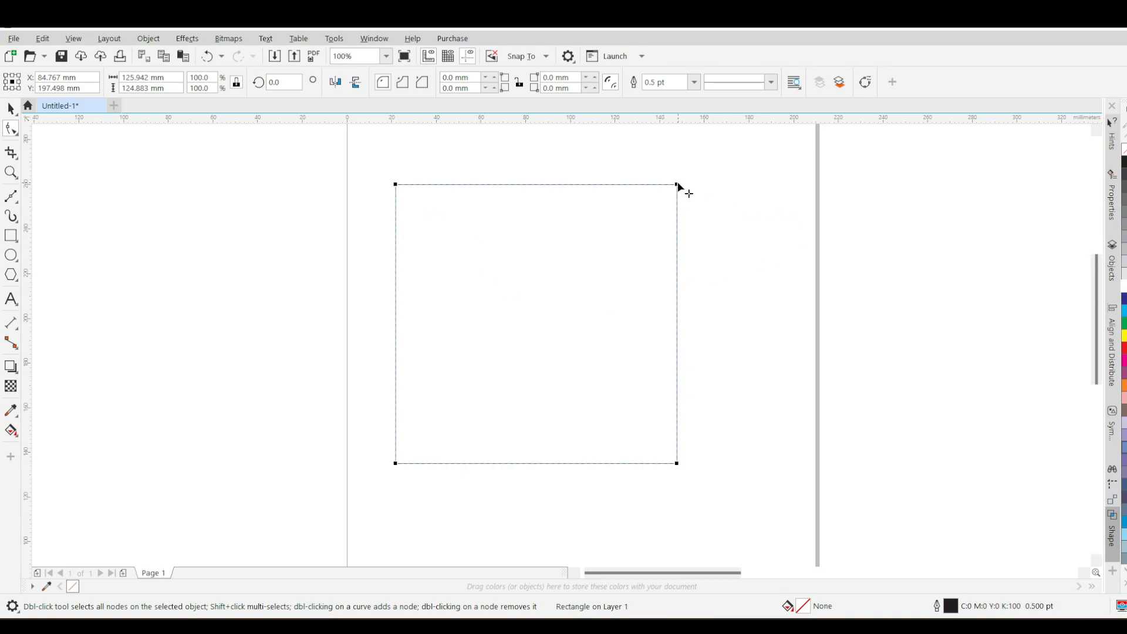
mouse_move(676, 184)
left_mouse_down()
mouse_move(672, 204)
mouse_move(684, 176)
mouse_move(636, 277)
mouse_move(685, 166)
left_mouse_up()
mouse_move(678, 189)
left_mouse_down()
mouse_move(623, 259)
mouse_move(675, 199)
mouse_move(659, 239)
mouse_move(675, 194)
left_mouse_up()
left_click_drag(678, 188, 675, 215)
Step: Try the scalloped and chamfered corner styles on the rectangle, and return its corners to the round style
left_click(401, 83)
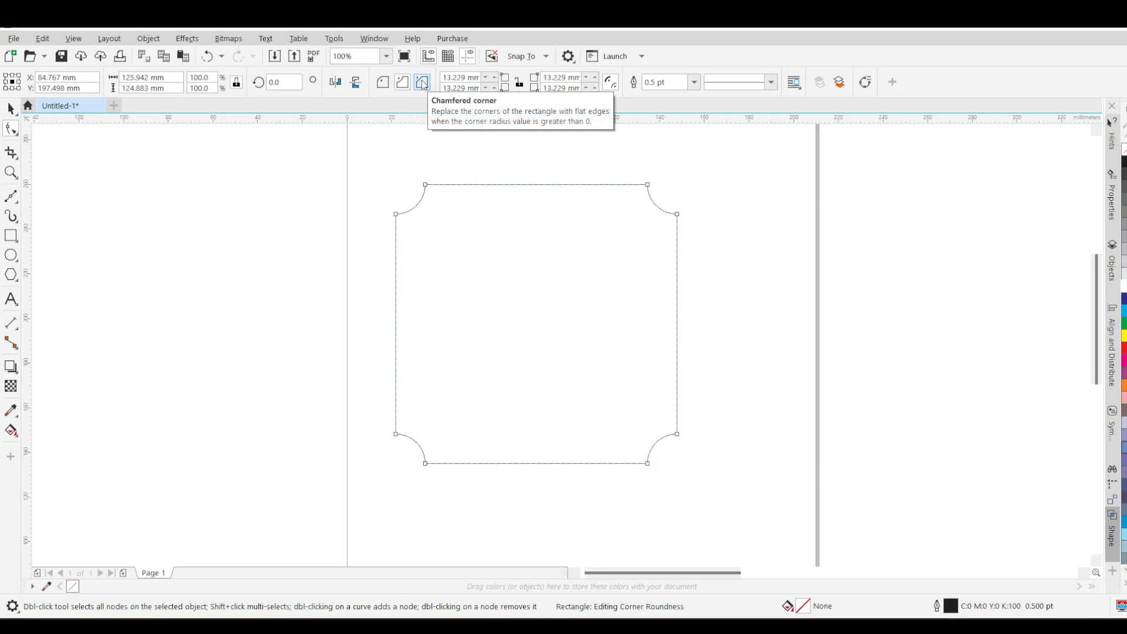
left_click(423, 83)
left_click(405, 83)
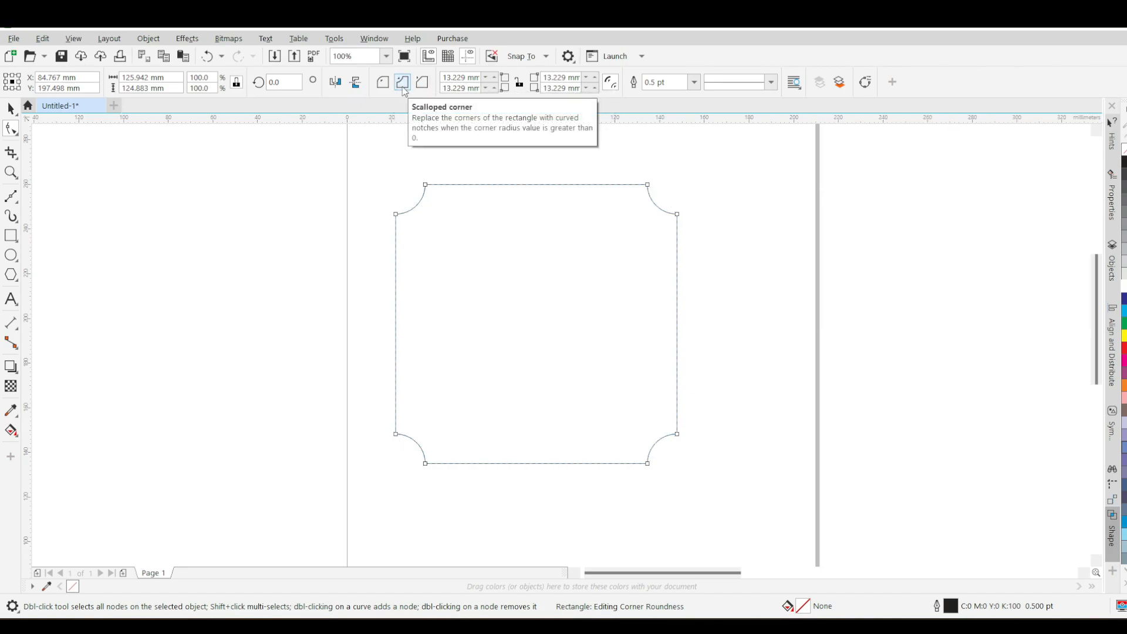
left_click(382, 83)
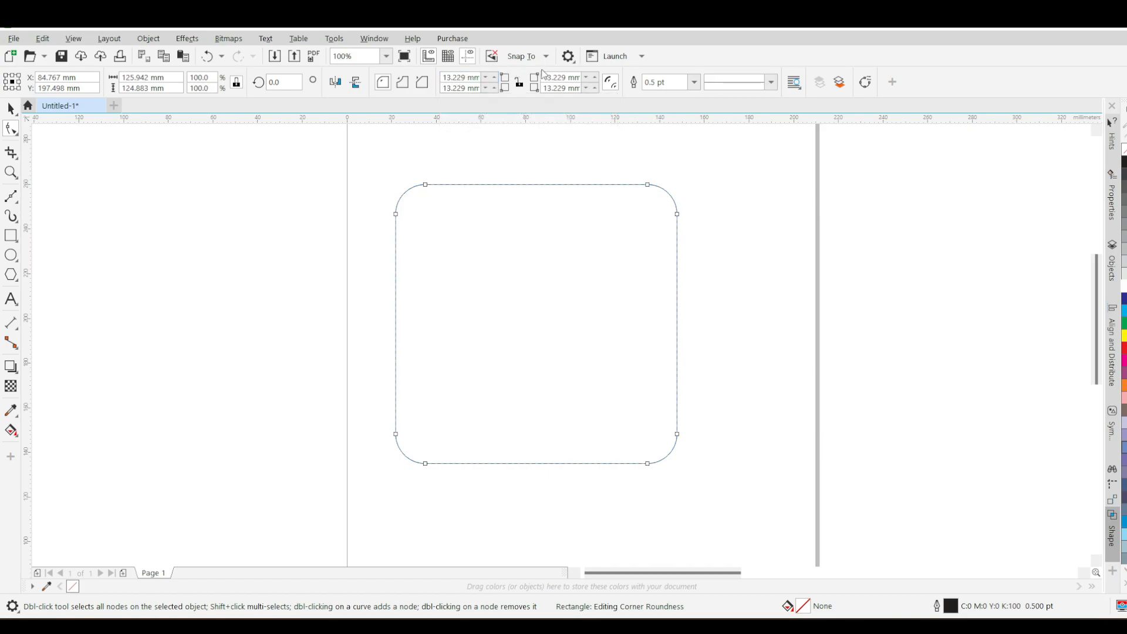
Step: Reduce the corner radius to about 10.8 mm, bring it back to 0 mm for sharp corners, and deselect the rectangle
mouse_move(427, 187)
left_mouse_down()
mouse_move(492, 188)
mouse_move(423, 176)
mouse_move(431, 195)
left_mouse_up()
mouse_move(646, 185)
left_mouse_down()
mouse_move(628, 185)
mouse_move(653, 185)
left_mouse_up()
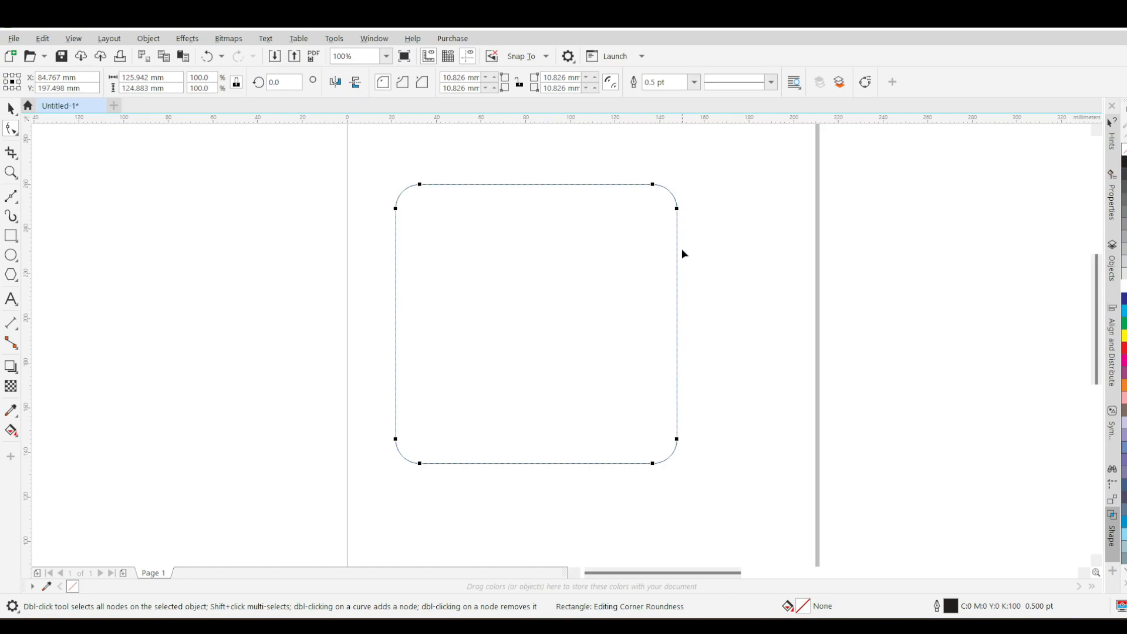
left_click_drag(678, 210, 679, 147)
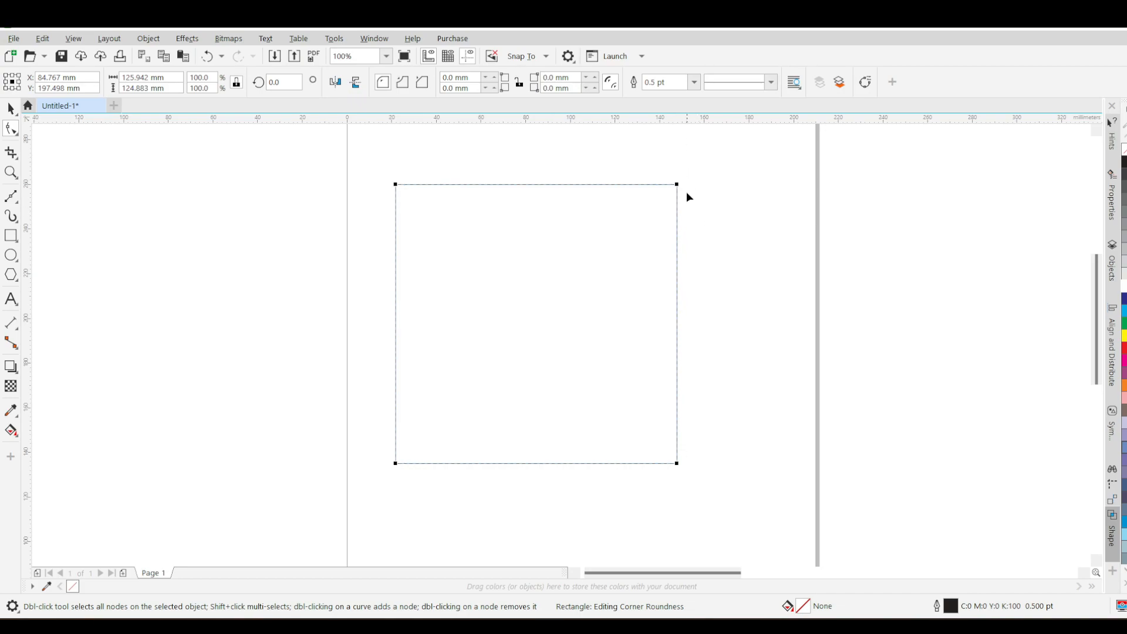
left_click(12, 108)
left_click(751, 254)
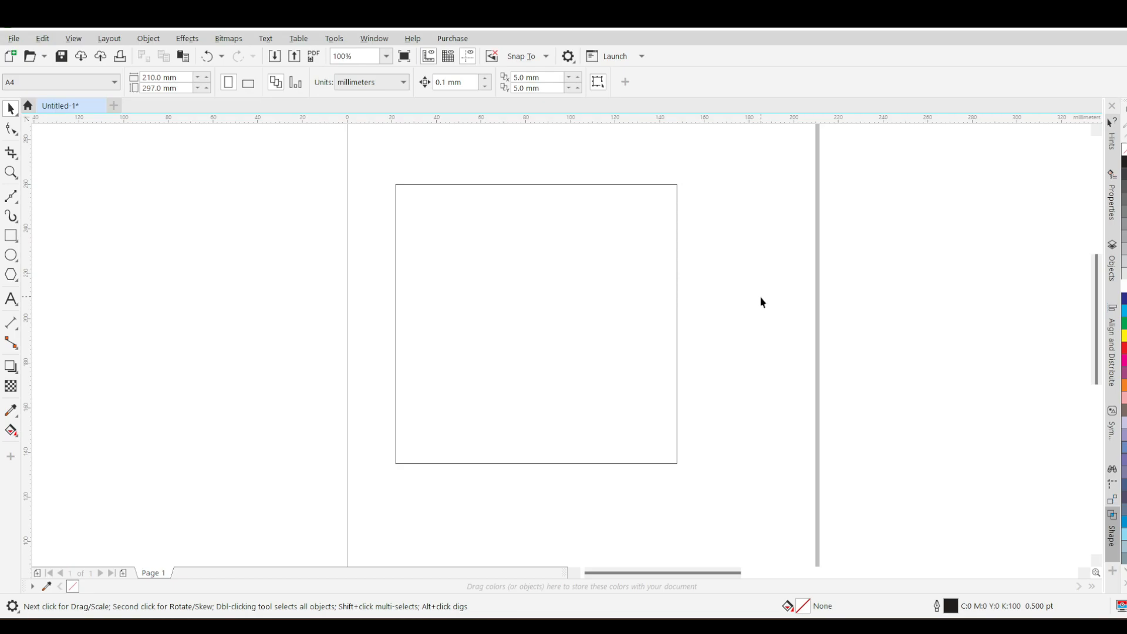
Step: Round the rectangle's corners to about 24.9 mm with the Shape tool and undo the rounding
left_click(11, 128)
left_click(438, 186)
left_click_drag(395, 184, 451, 185)
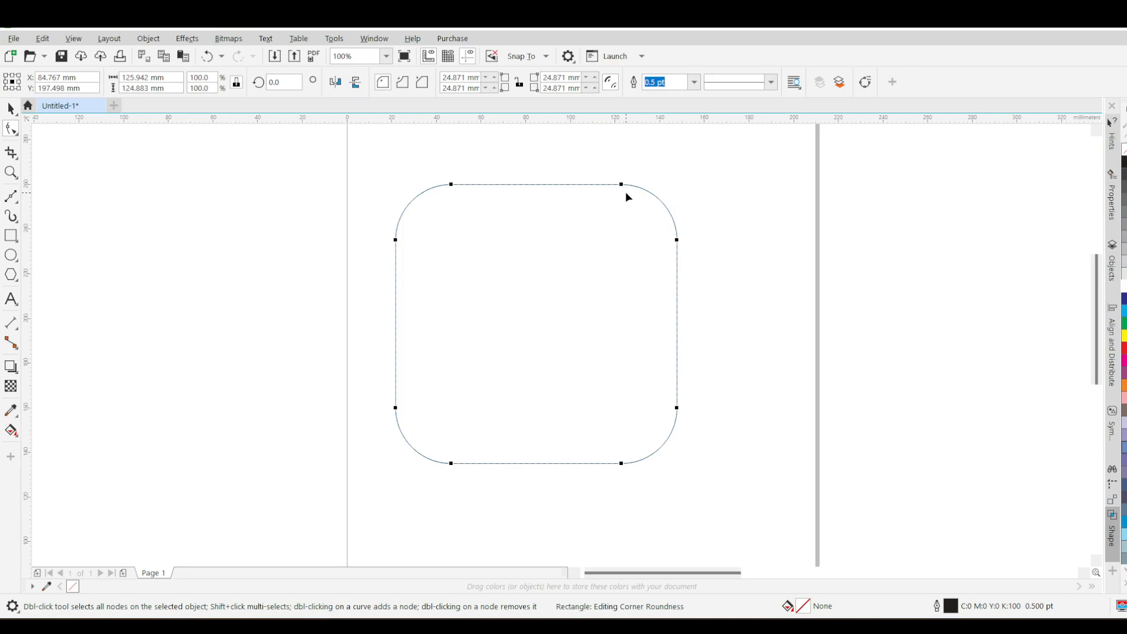
left_click_drag(625, 191, 624, 189)
key("ctrl+z")
scroll(646, 229, "up", 1)
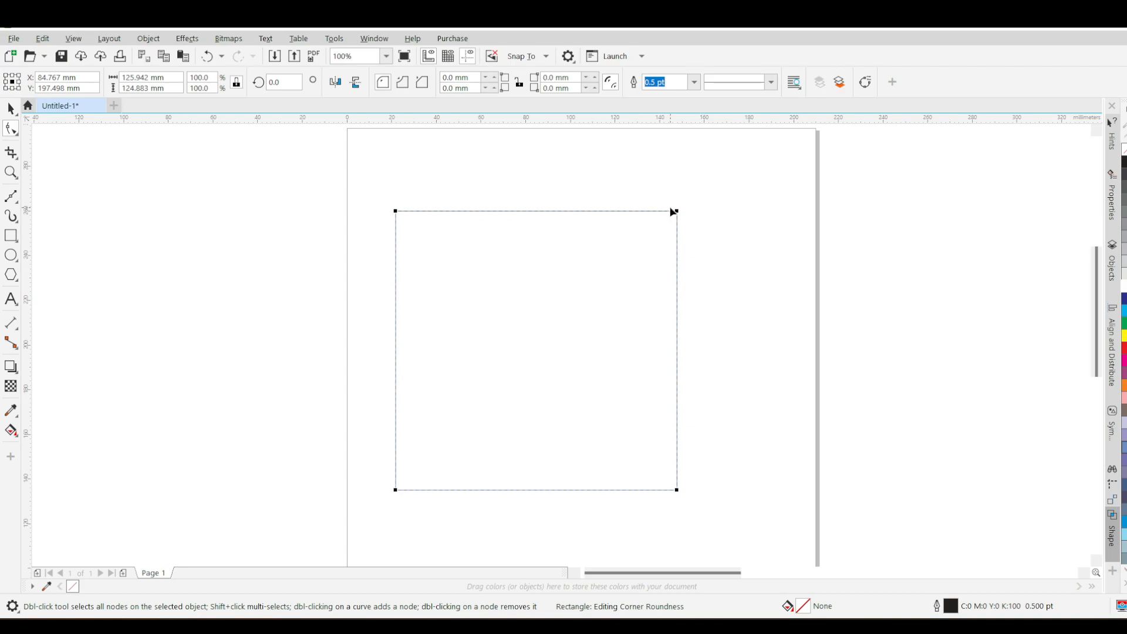
mouse_move(676, 213)
left_mouse_down()
mouse_move(597, 228)
mouse_move(615, 217)
mouse_move(604, 216)
mouse_move(677, 212)
left_mouse_up()
Step: Convert the rectangle to curves so that its corner nodes can be edited individually
right_click(519, 211)
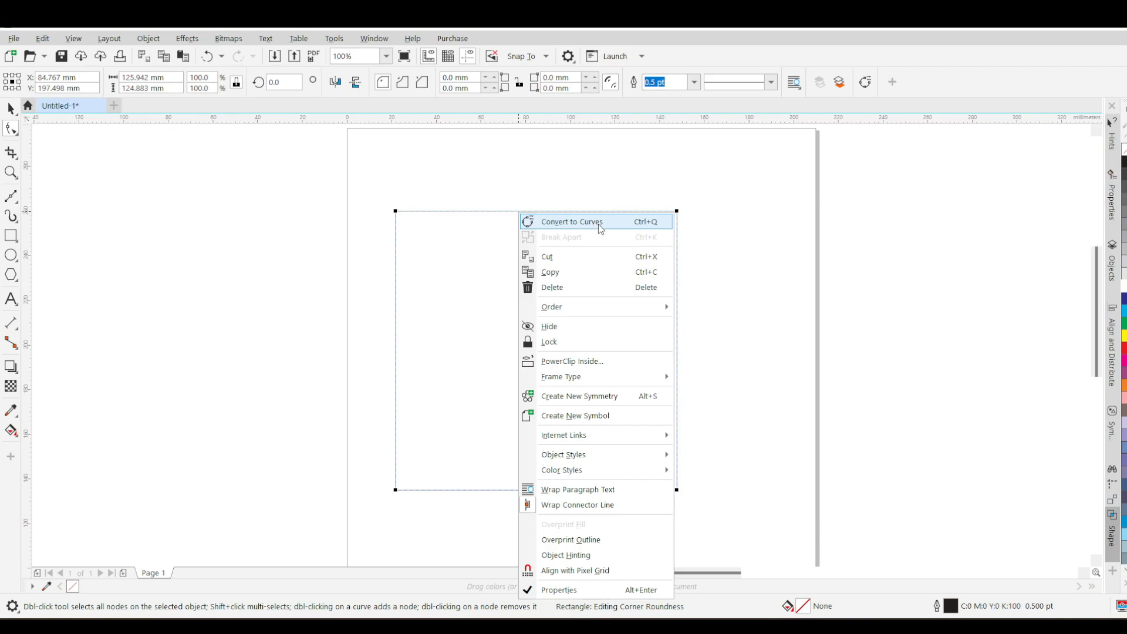
left_click(645, 186)
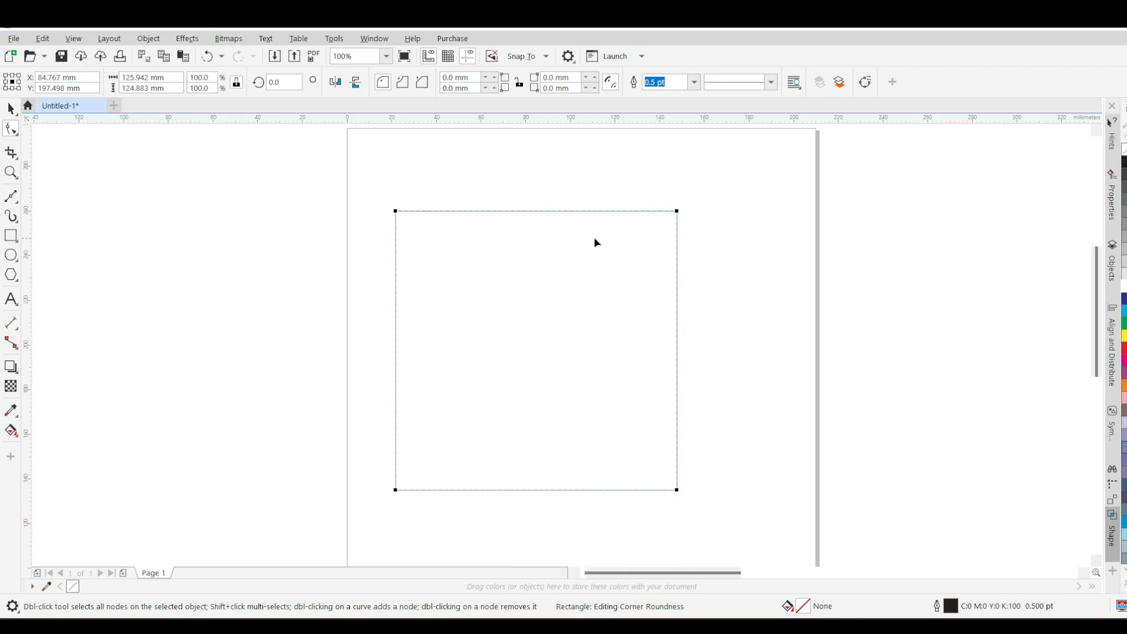
right_click(584, 213)
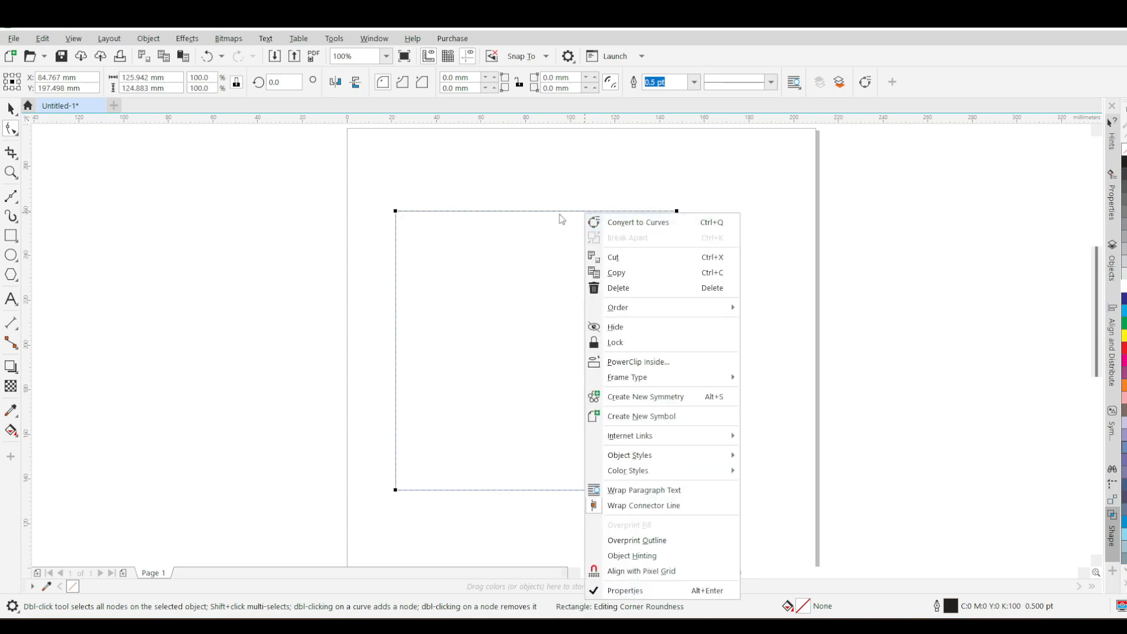
left_click(638, 222)
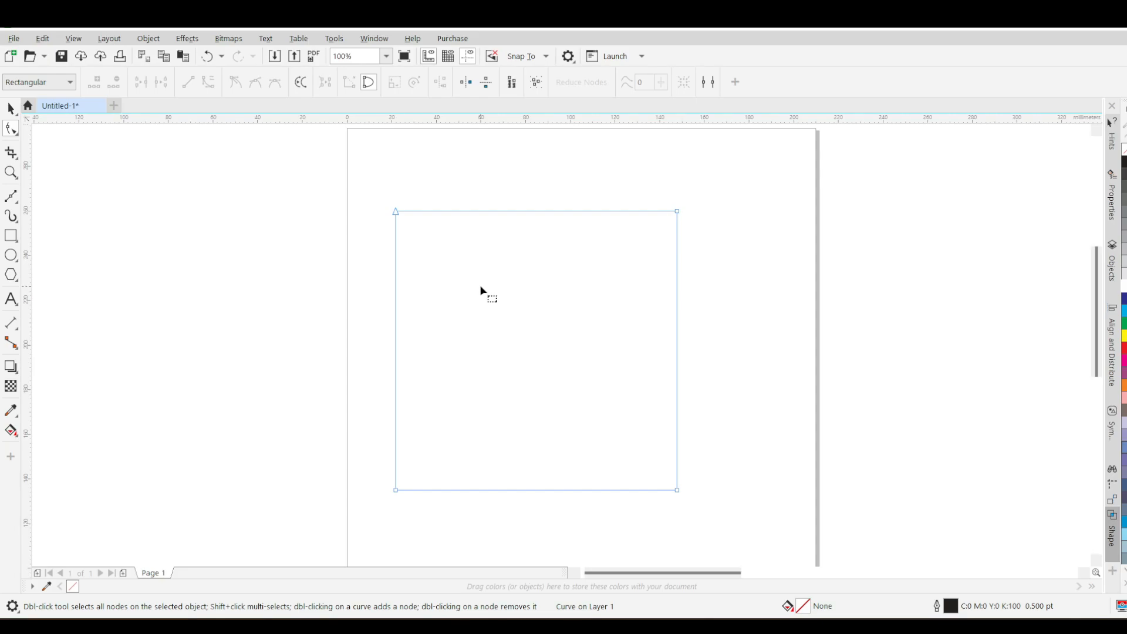
Step: Try moving the square's upper-right corner node outward and down, and undo the change
left_click(677, 211)
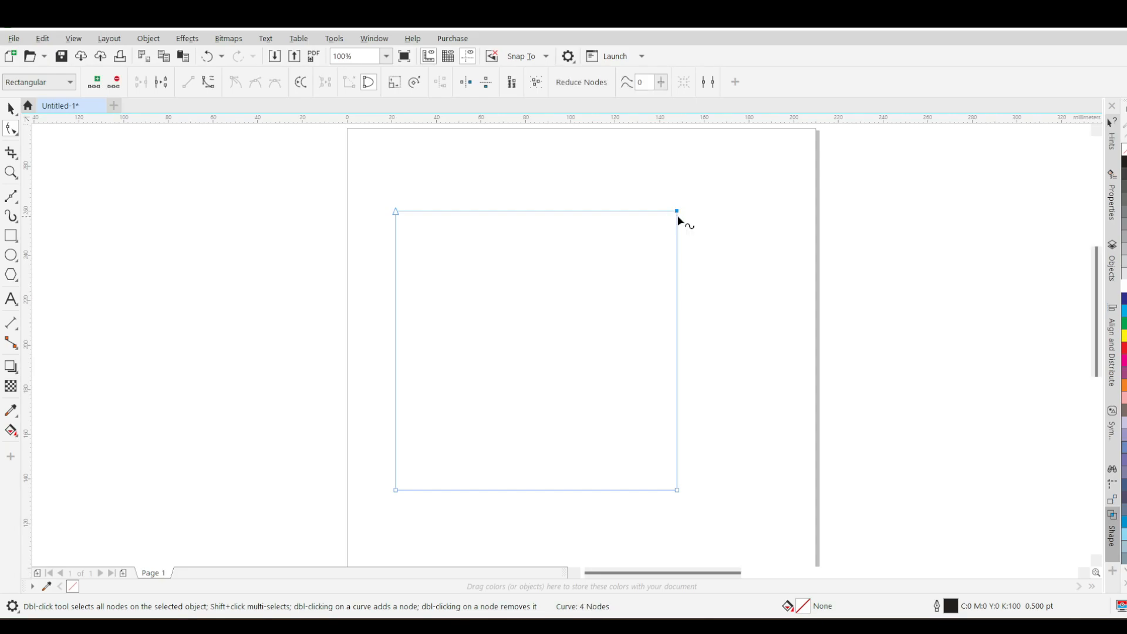
left_click(676, 227)
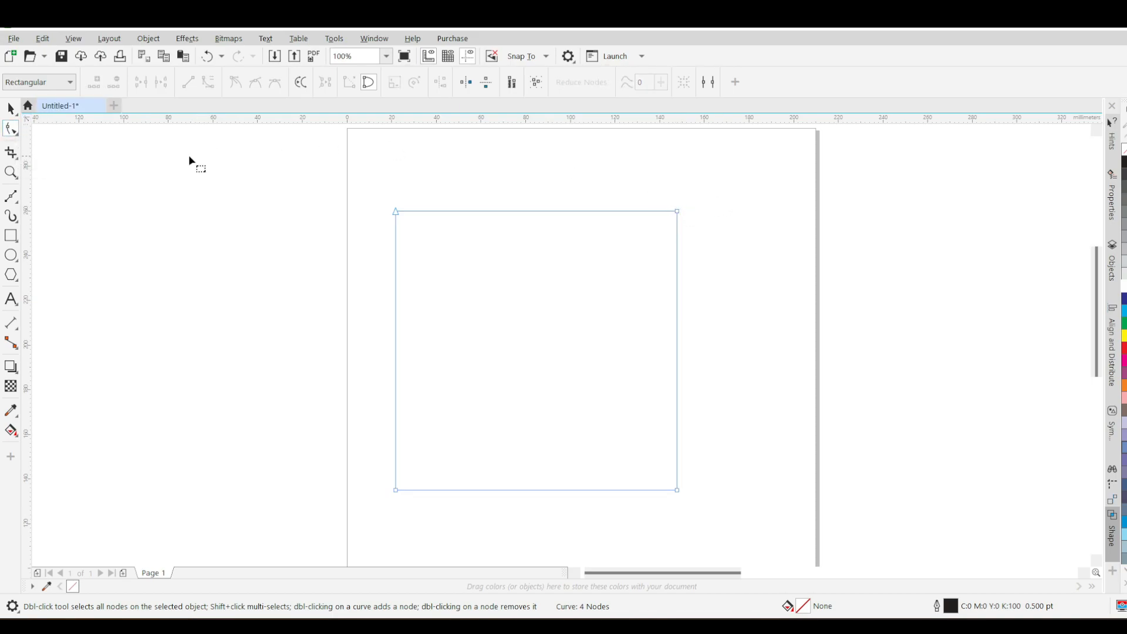
left_click(677, 212)
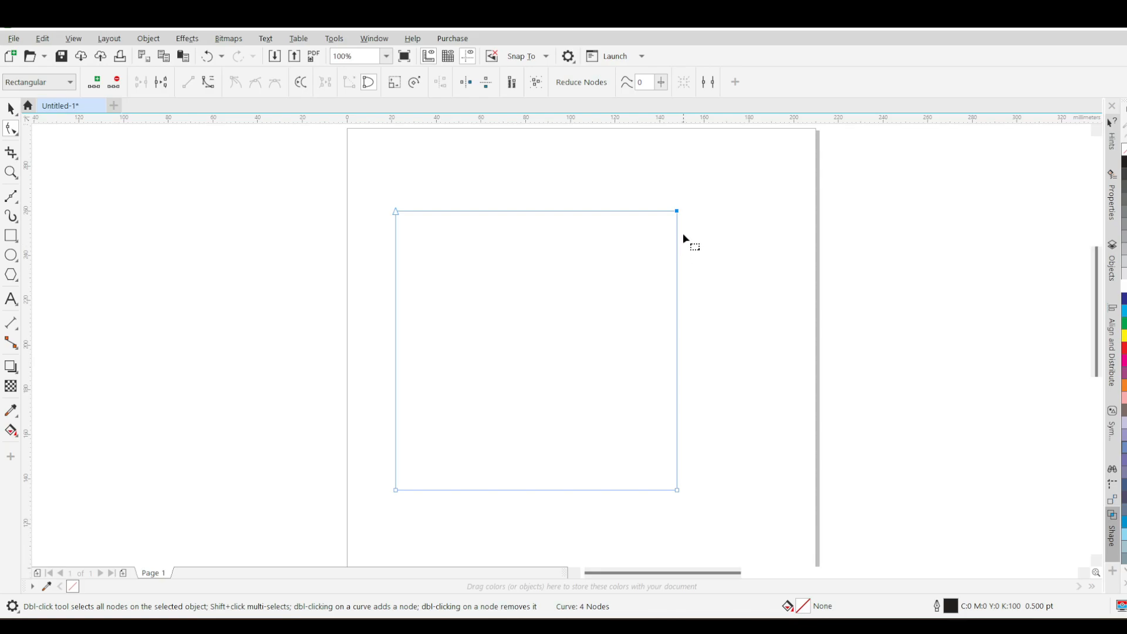
left_click_drag(679, 213, 704, 256)
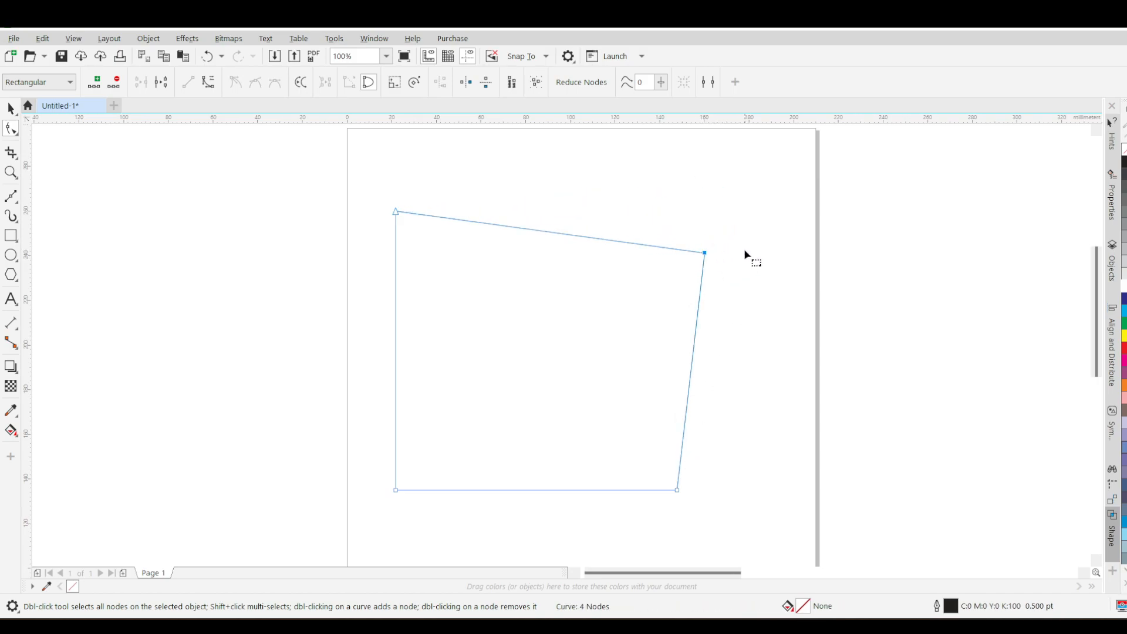
key("ctrl+z")
key("ctrl+z")
key("ctrl+z")
key("ctrl+z")
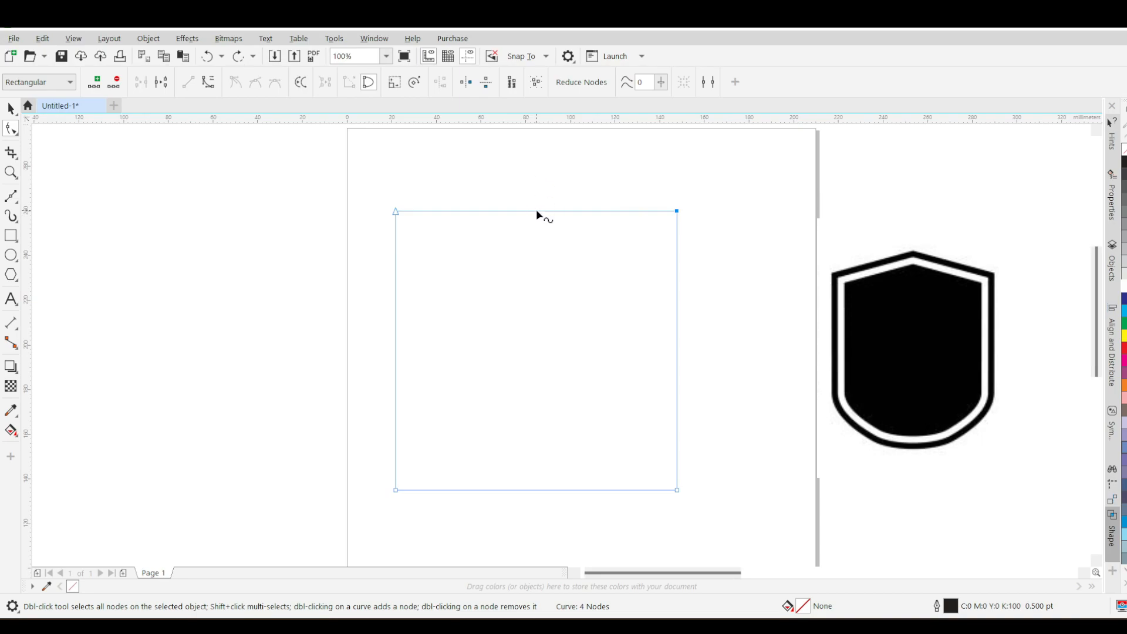
Step: Add a node at the middle of the square's top edge
double_click(537, 210)
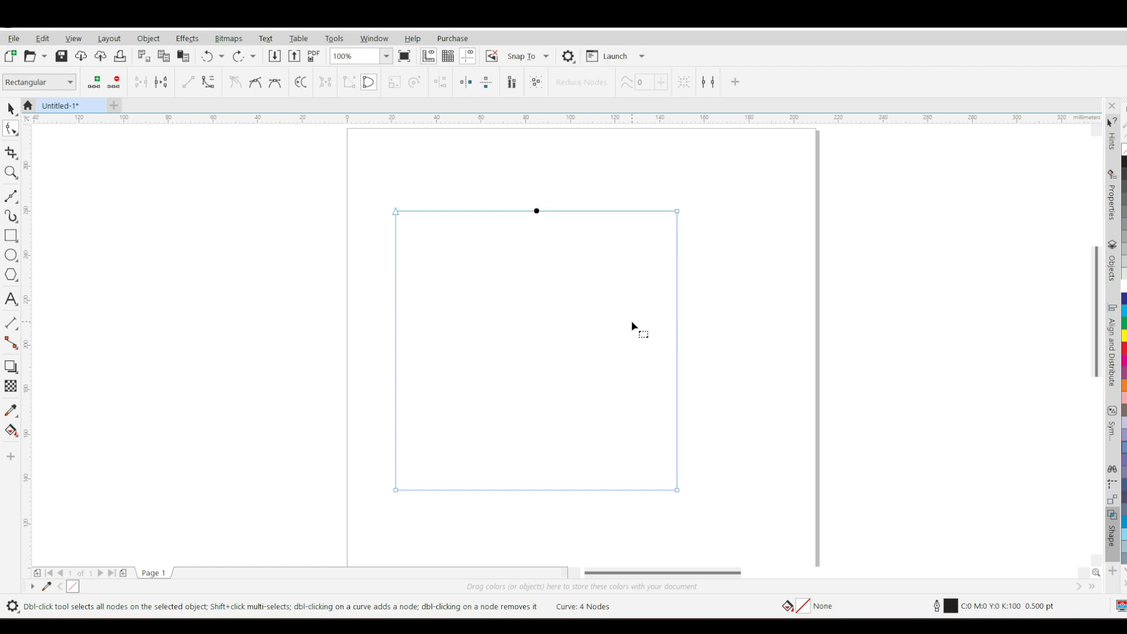
left_click(537, 212)
double_click(537, 211)
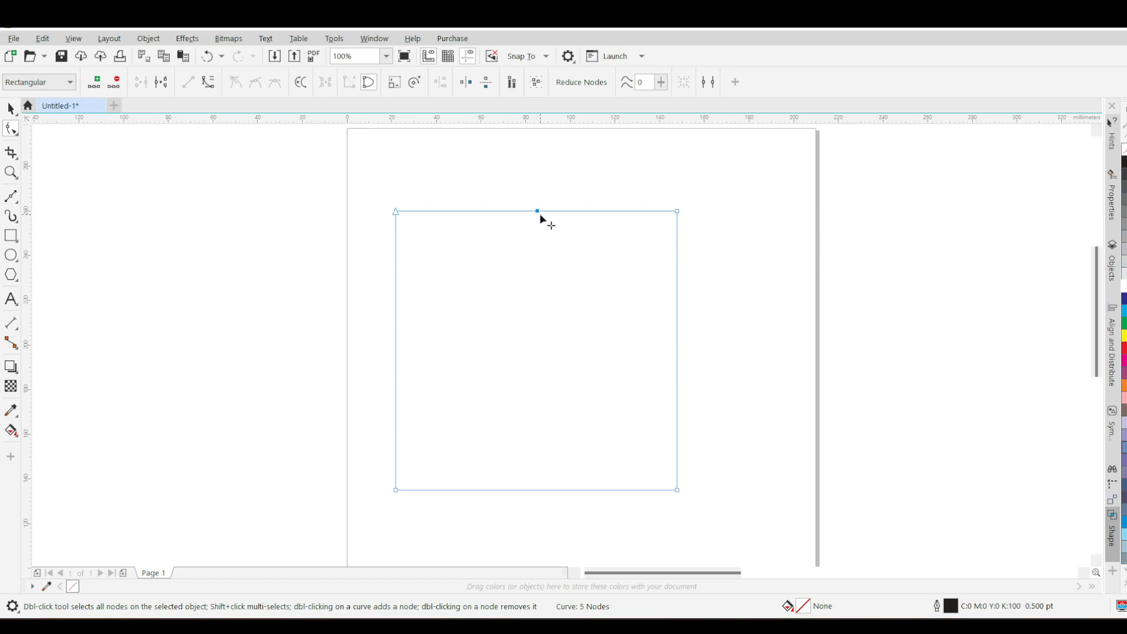
Step: Raise the middle node of the top edge straight up to form the shield's pointed peak
left_click(678, 212)
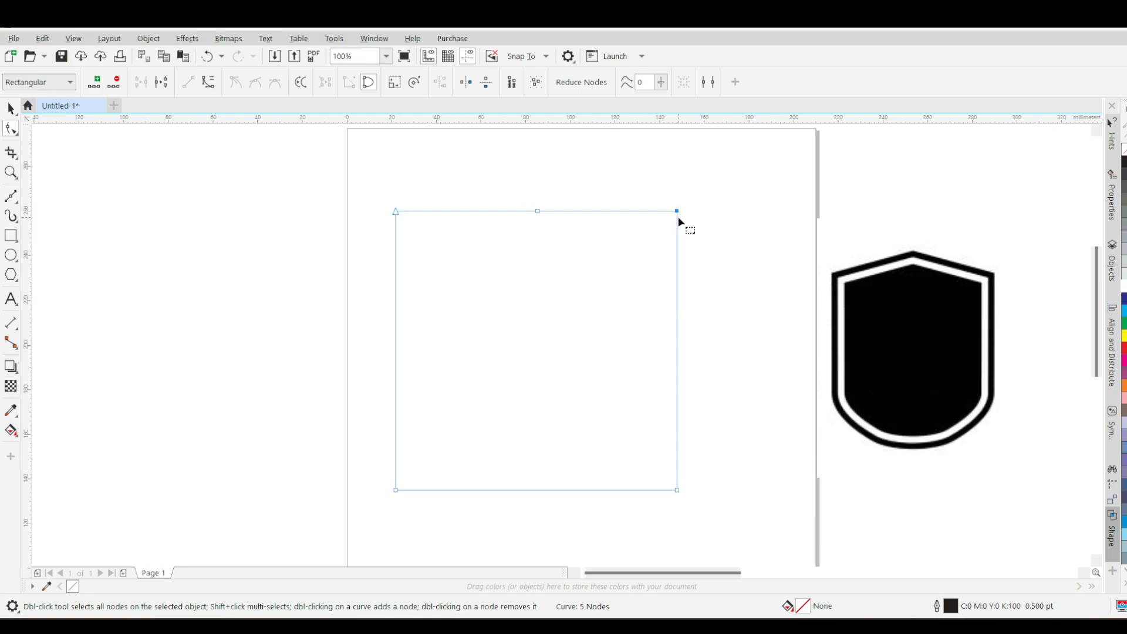
left_click(577, 211)
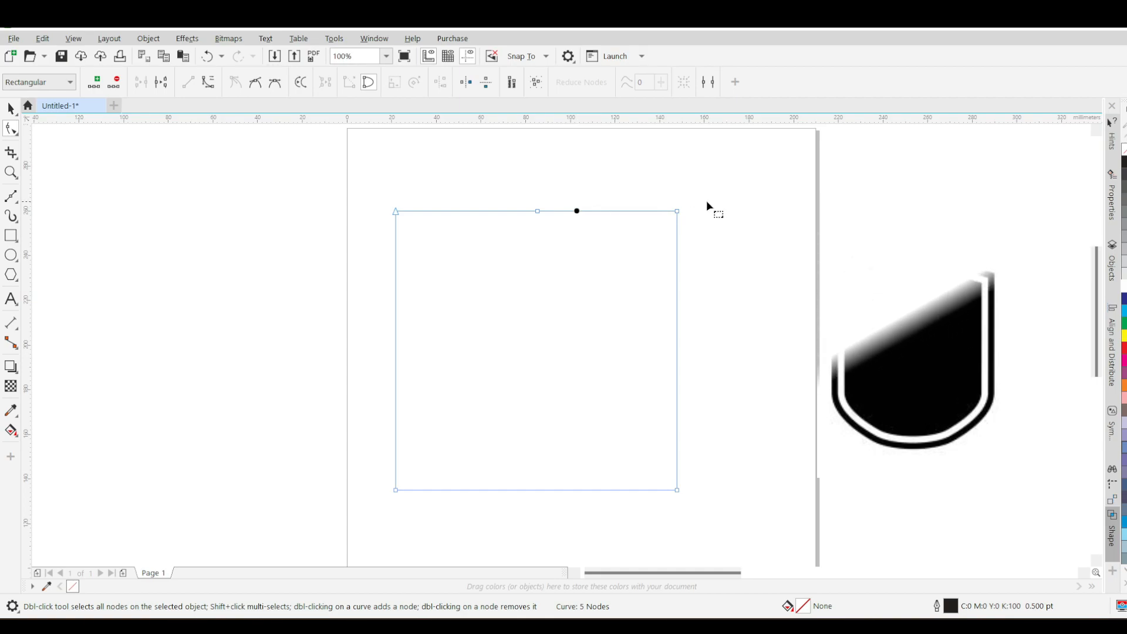
left_click_drag(577, 211, 614, 211)
left_click(661, 216)
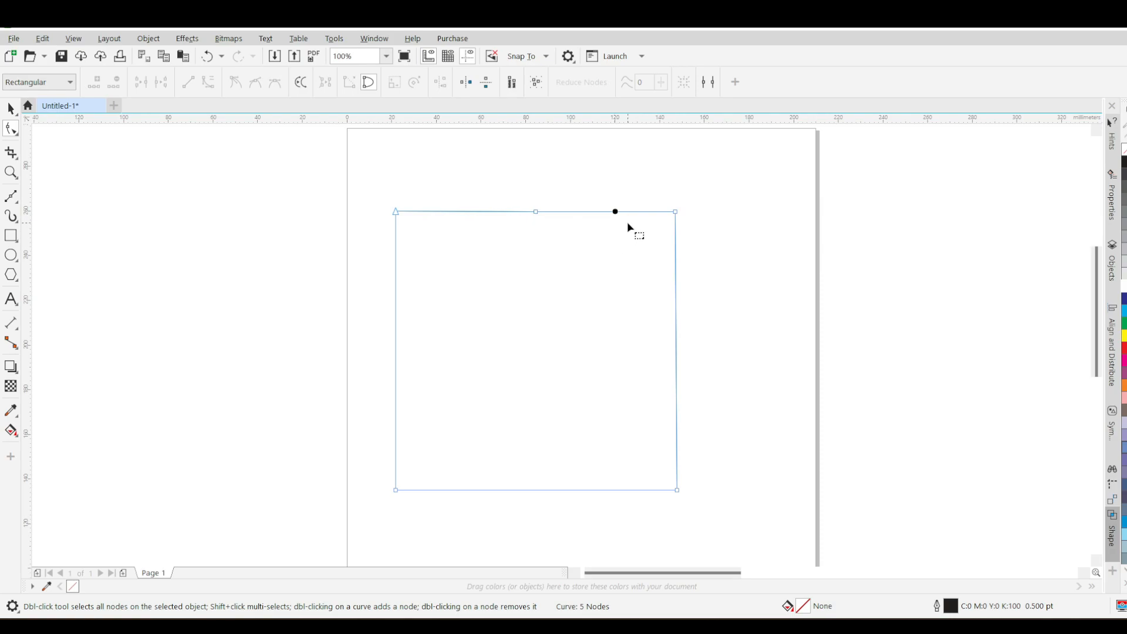
left_click_drag(535, 211, 533, 147)
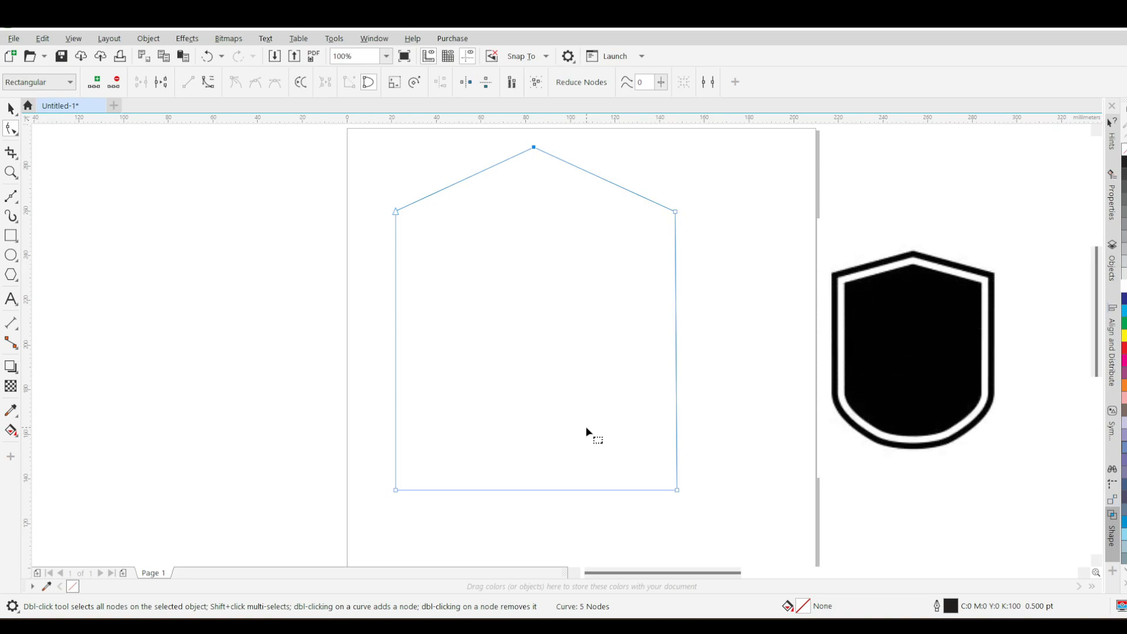
Step: Convert the shape's straight bottom edge to a curve and pull its middle downward into the shield's rounded base
scroll(522, 491, "down", 2)
scroll(522, 499, "up", 2)
left_click(531, 466)
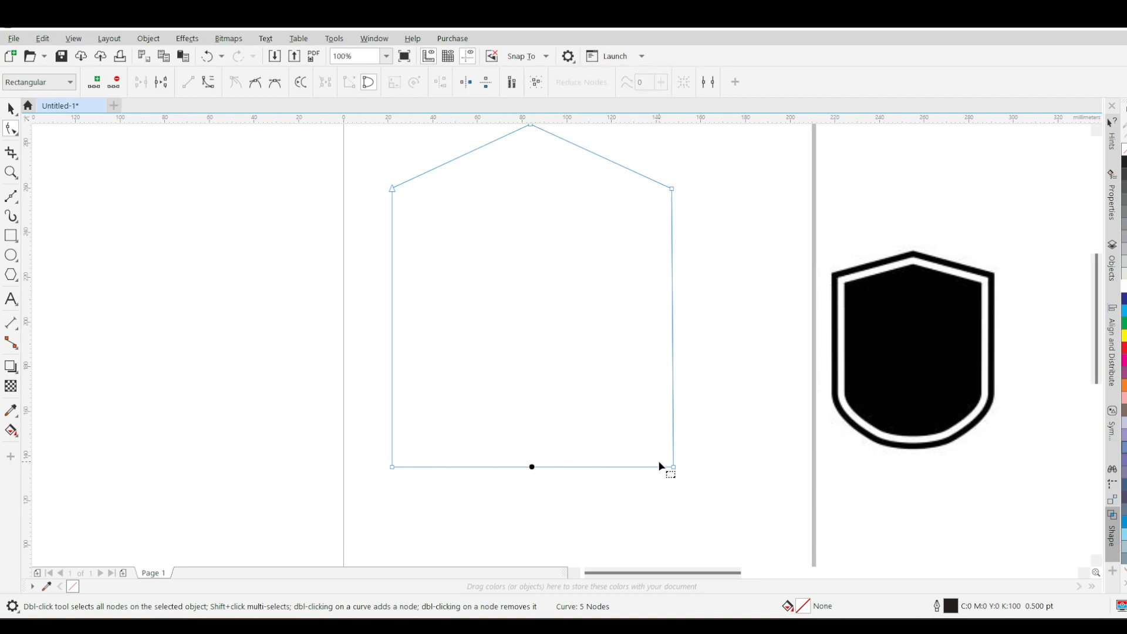
left_click(543, 475)
left_click(532, 467)
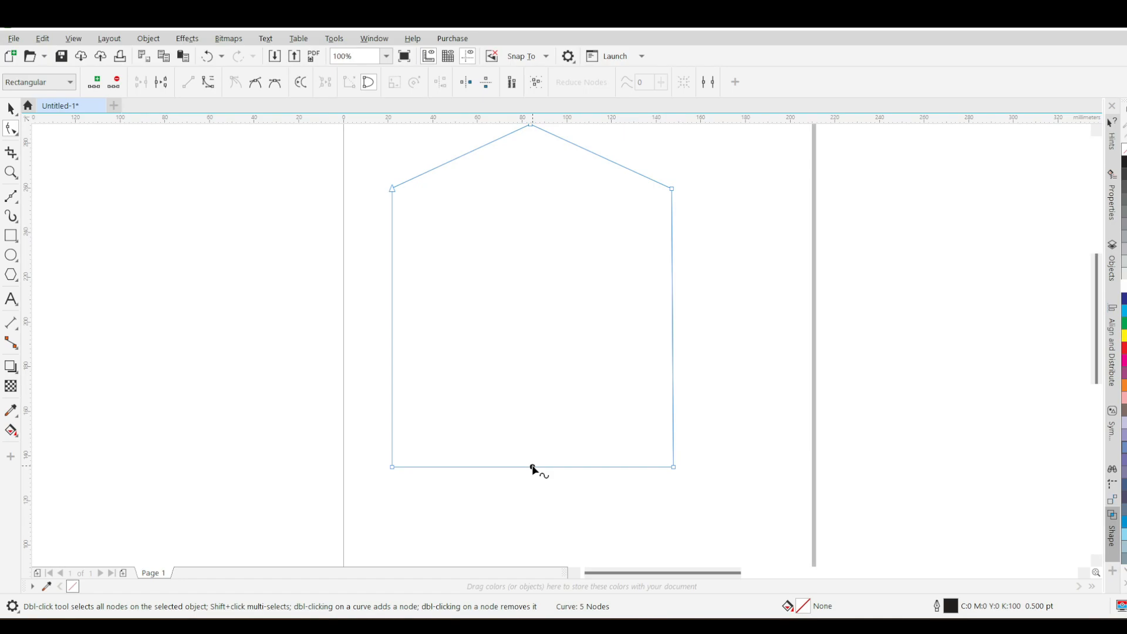
left_click(532, 467)
left_click(530, 467)
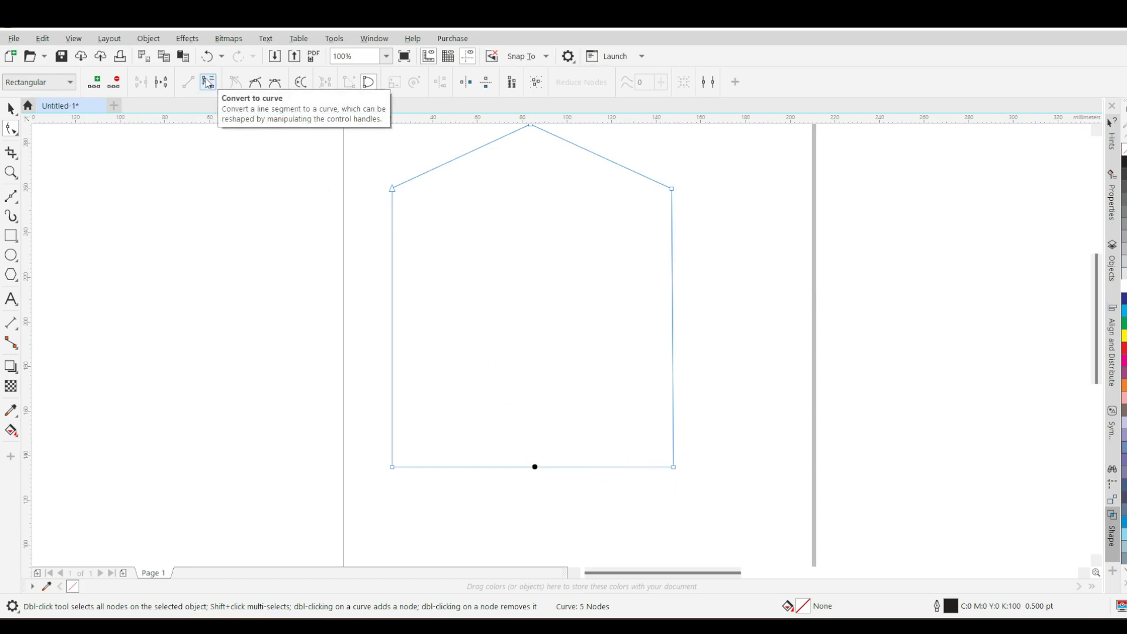
left_click(208, 82)
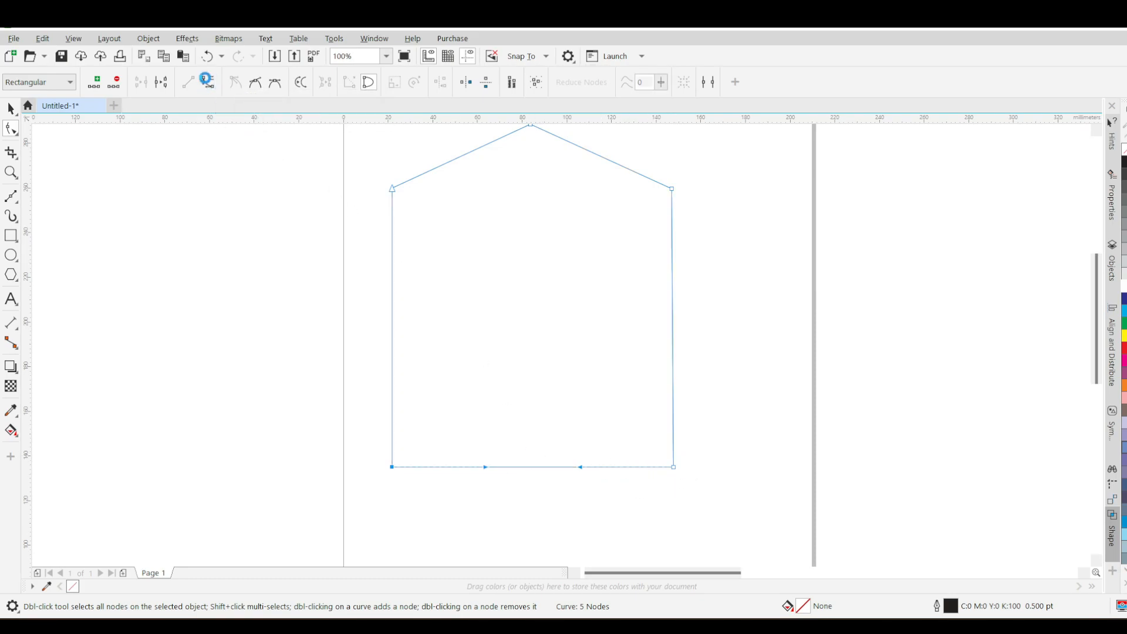
left_click(533, 463)
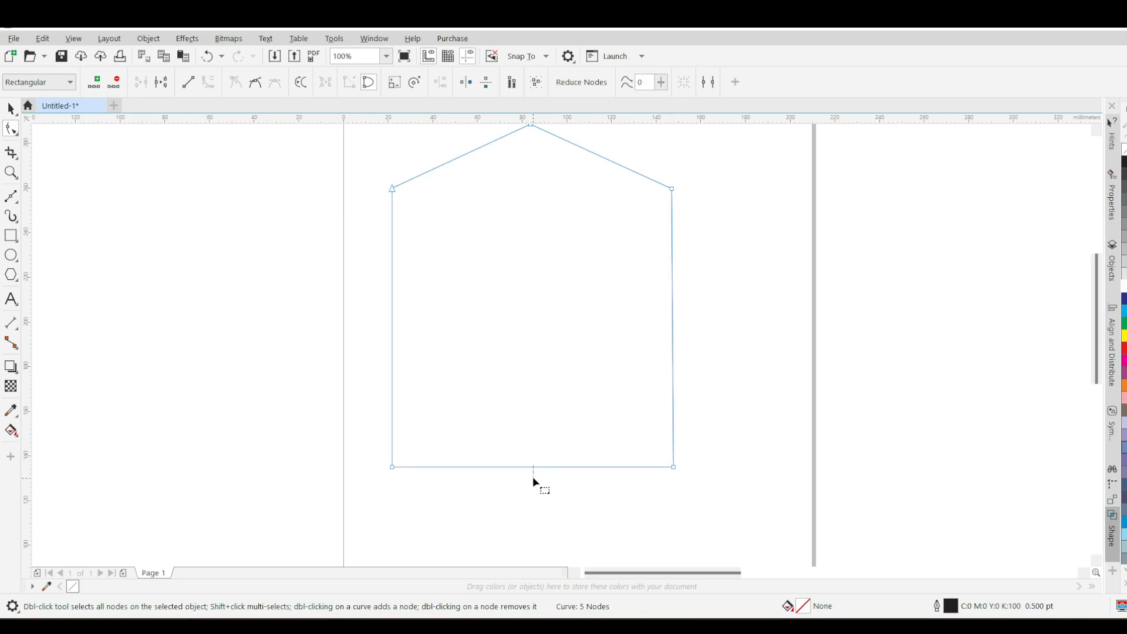
left_click_drag(536, 467, 535, 553)
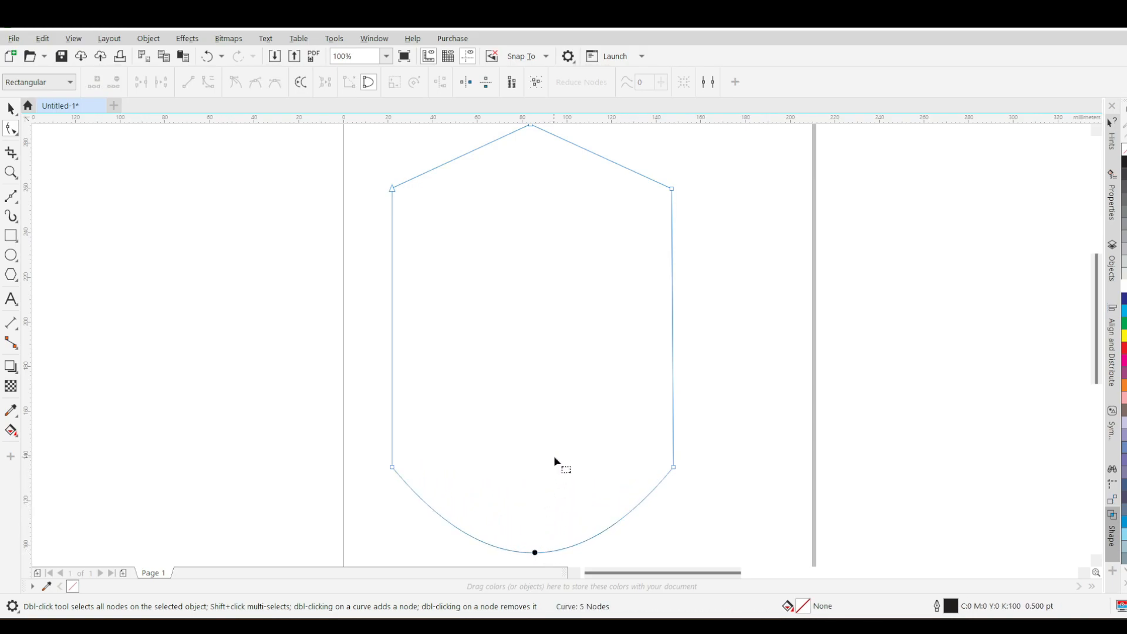
Step: Try pulling the left curve handle of the shield's base up and across the shape, and undo it
scroll(562, 504, "down", 2)
scroll(555, 538, "up", 2)
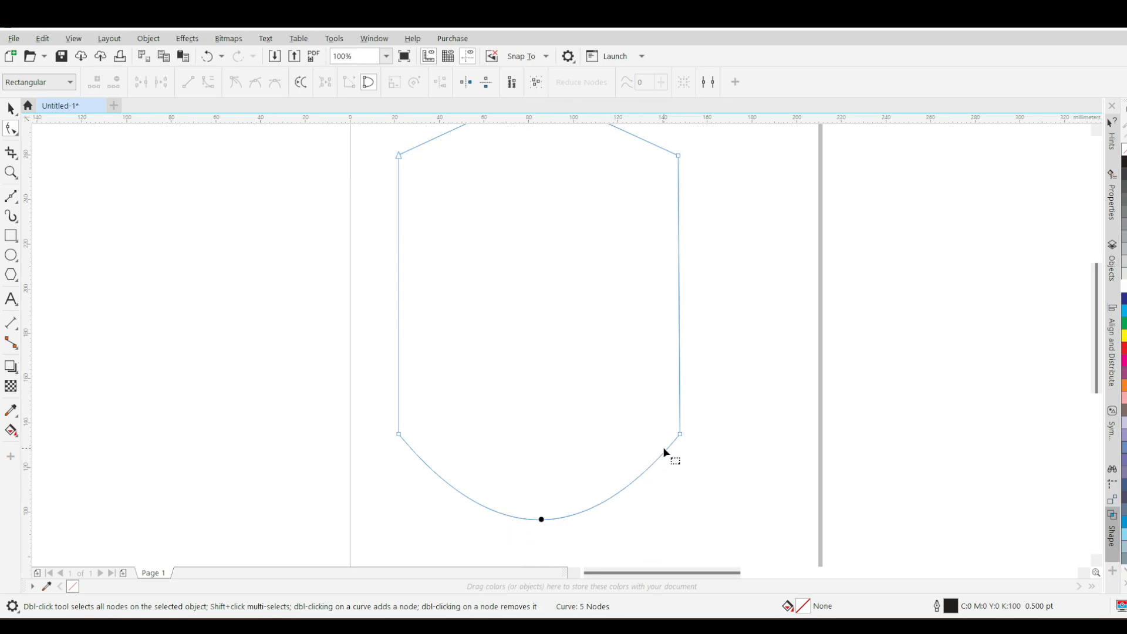
left_click(679, 434)
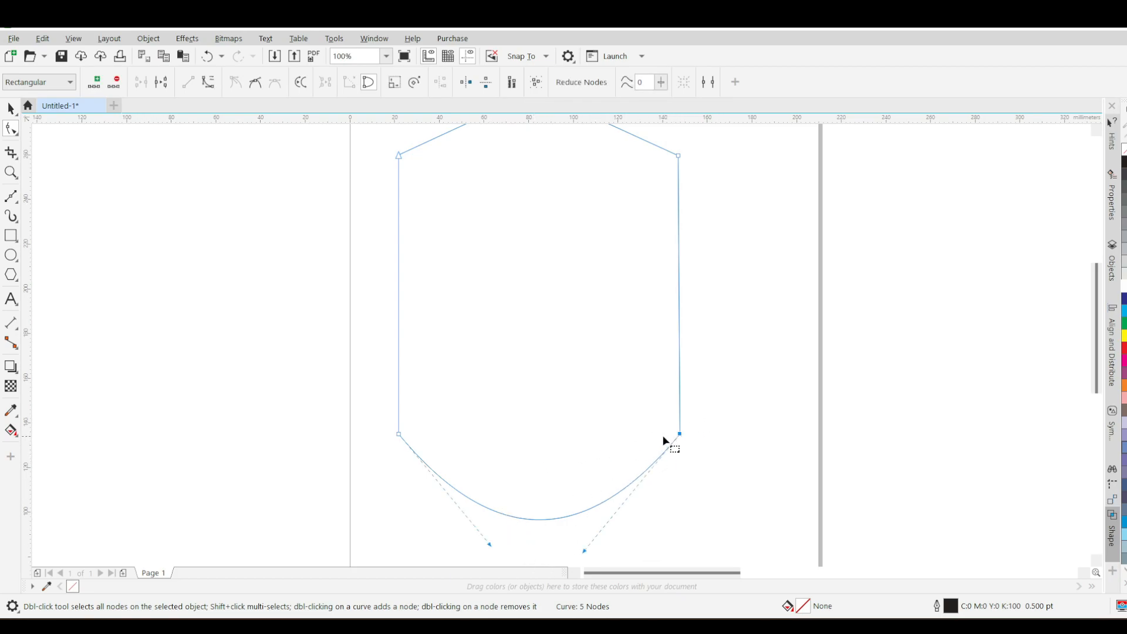
scroll(588, 543, "down", 2)
scroll(595, 519, "up", 2)
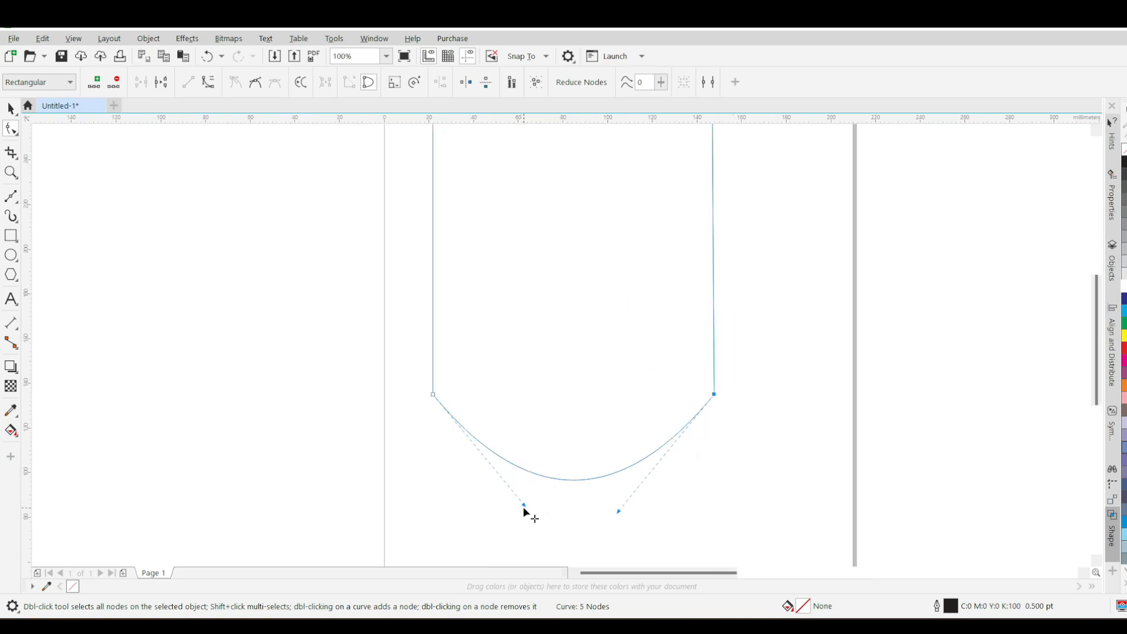
left_click_drag(524, 504, 646, 385)
key("ctrl+z")
Step: Spread the two curve handles of the shield's bottom edge outward and downward to give the base a fuller, rounder curve
mouse_move(616, 512)
left_mouse_down()
mouse_move(597, 376)
mouse_move(626, 508)
left_mouse_up()
left_click(626, 505)
left_click(625, 505)
left_click_drag(523, 506, 494, 516)
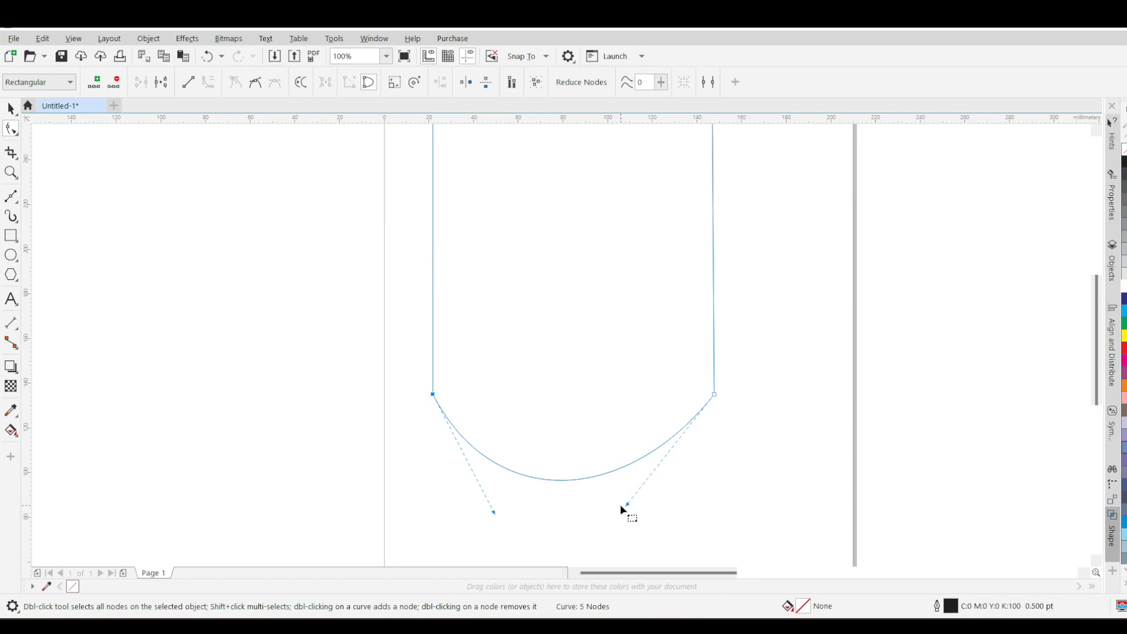
left_click_drag(626, 504, 675, 517)
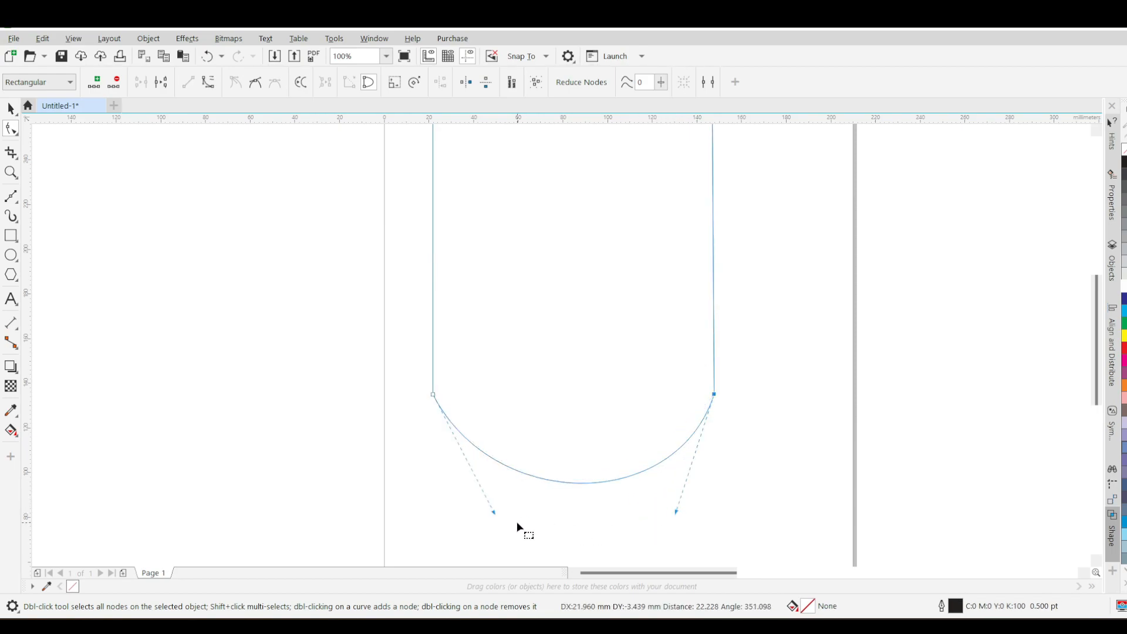
left_click_drag(493, 515, 465, 521)
scroll(588, 459, "down", 2)
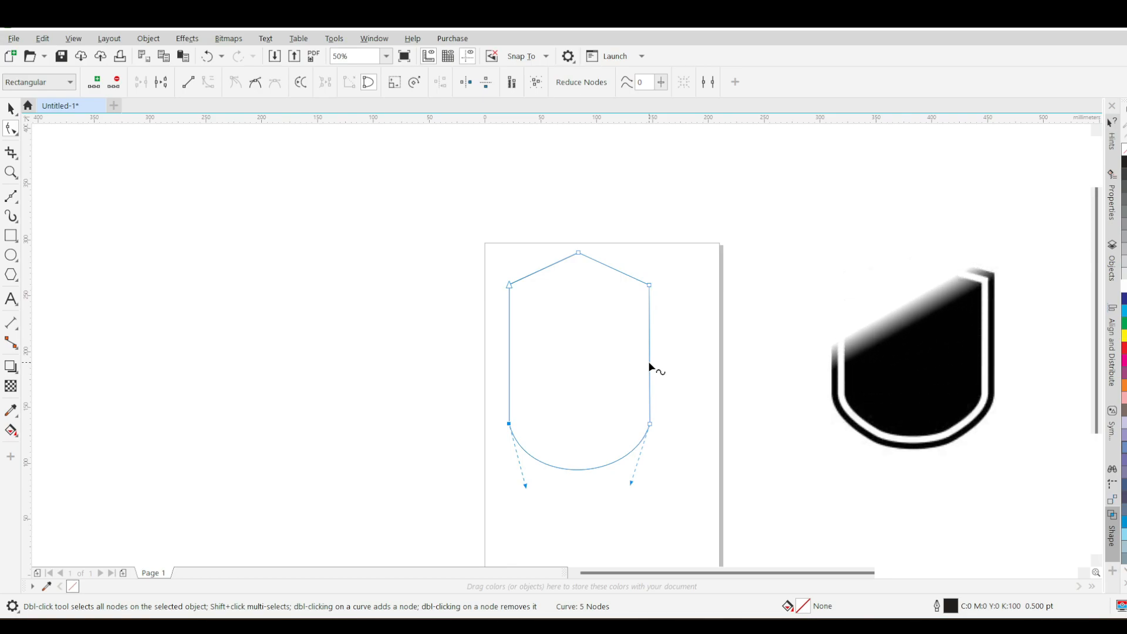
Step: Select the finished shield as a whole object and move it about 67 mm to the left
left_click(10, 108)
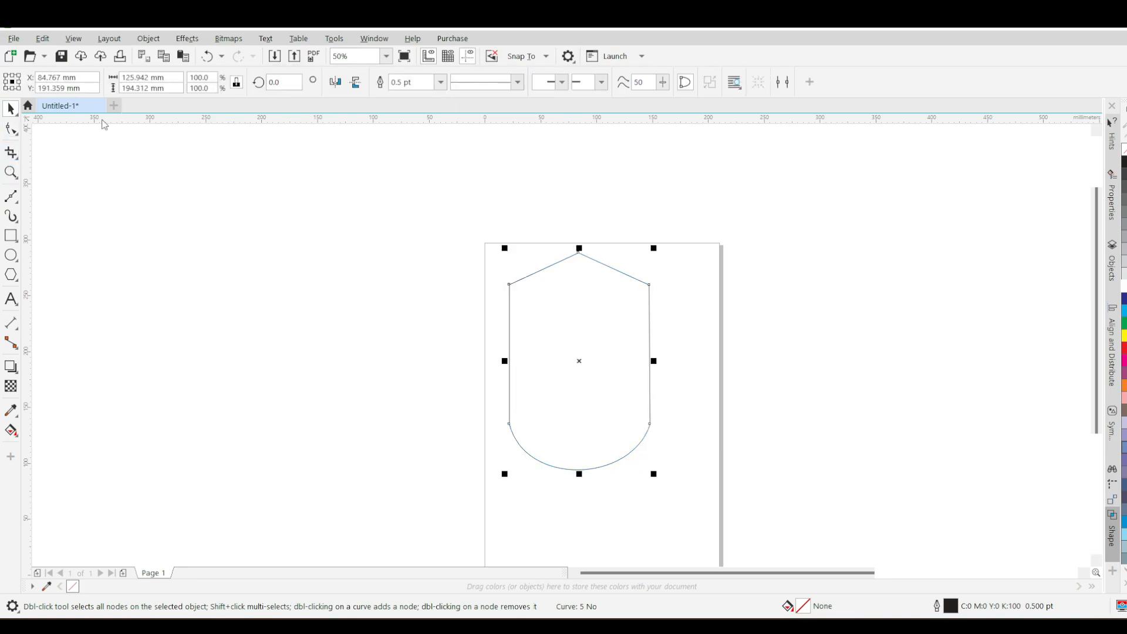
left_click(573, 362)
left_click_drag(573, 363, 499, 359)
scroll(899, 382, "down", 5)
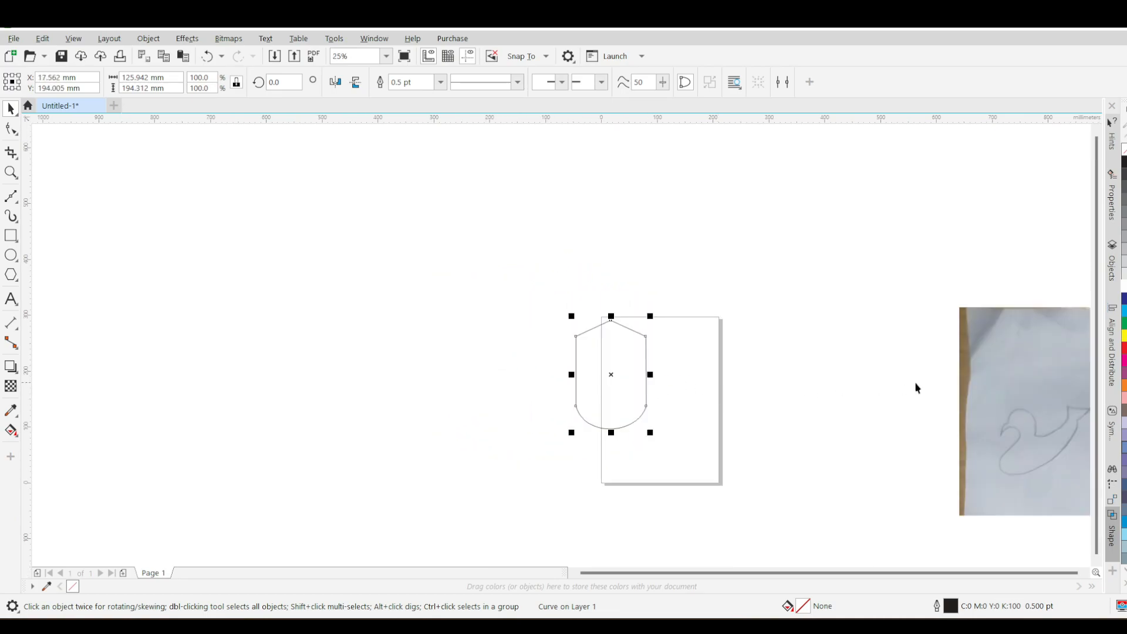
Step: Bring the photo of the hand-drawn sketches over the page and move the shield clear of it to its left
scroll(867, 395, "up", 8)
scroll(910, 385, "down", 4)
left_click_drag(956, 366, 581, 352)
left_click(441, 340)
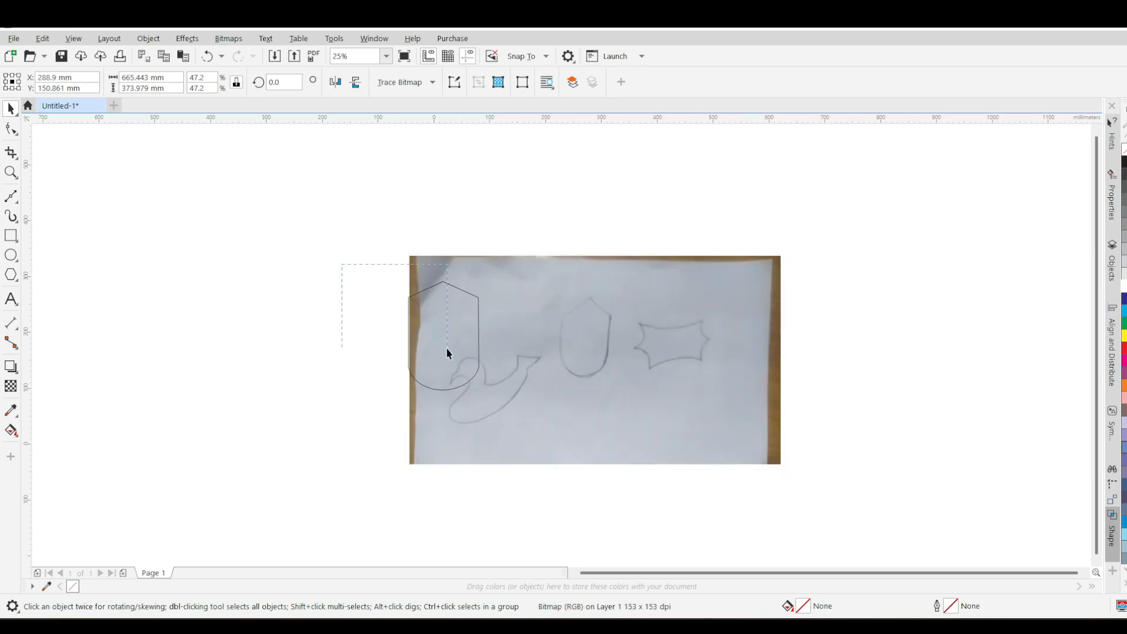
left_click_drag(443, 337, 328, 347)
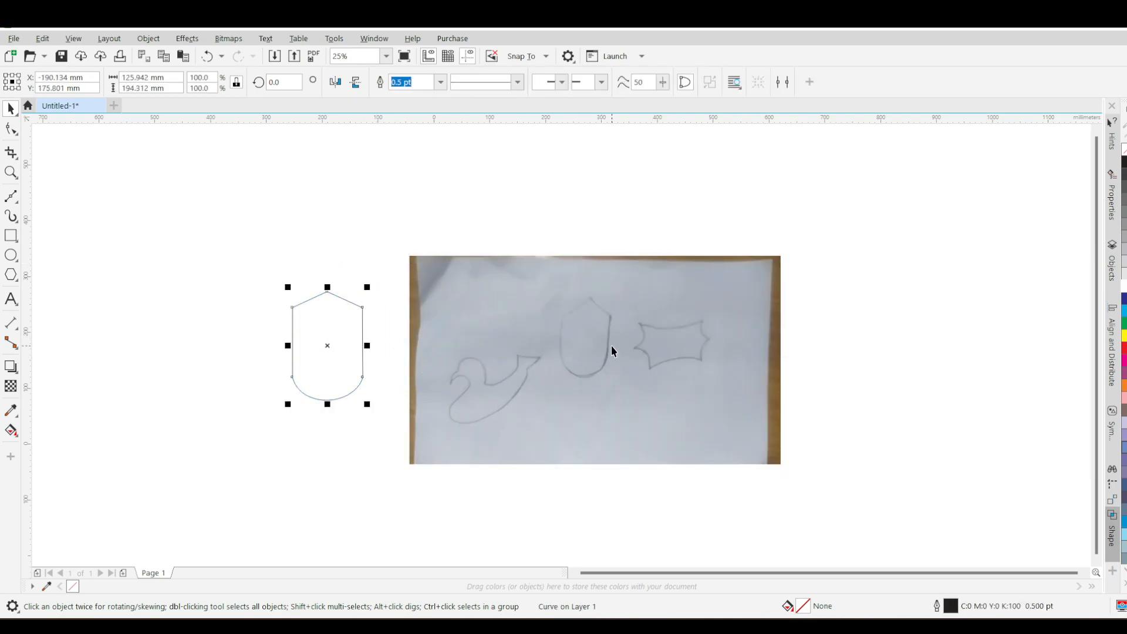
Step: Draw a rectangle over the sketched shield in the photo and lower its top edge to the shoulders, about 89 by 69 mm
scroll(611, 347, "up", 2)
scroll(610, 328, "down", 2)
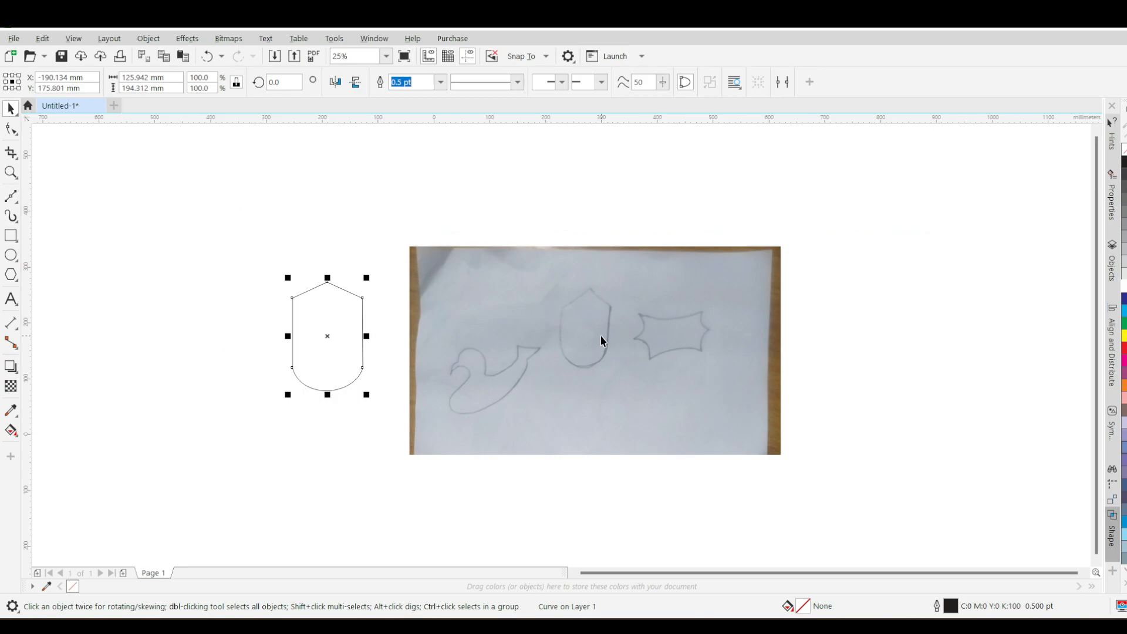
scroll(608, 308, "up", 2)
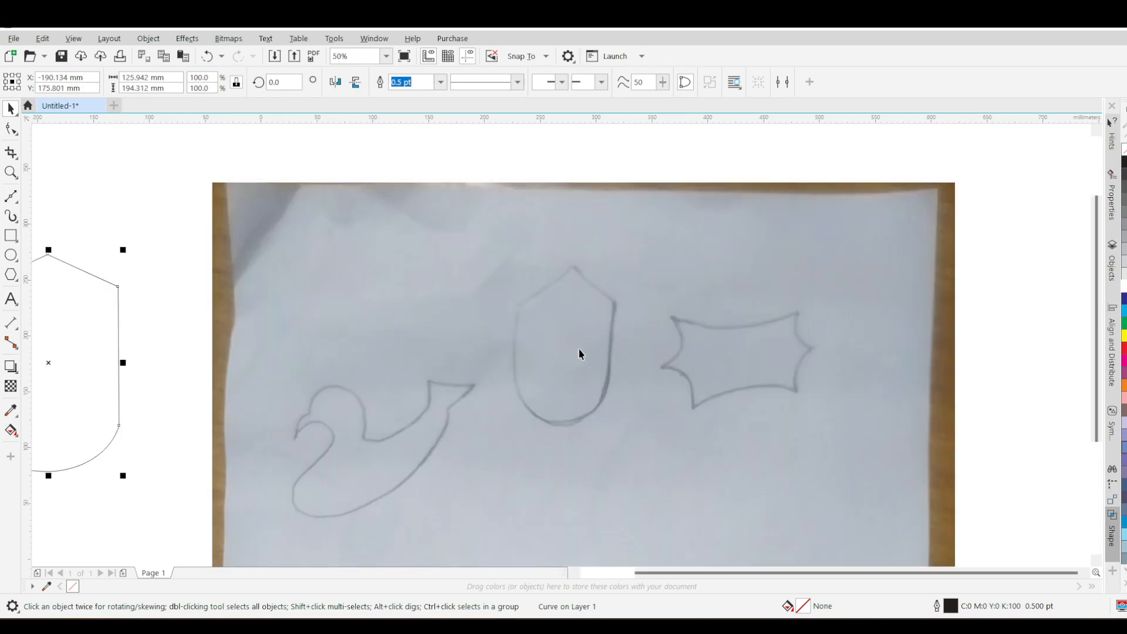
scroll(577, 353, "down", 2)
scroll(654, 370, "up", 2)
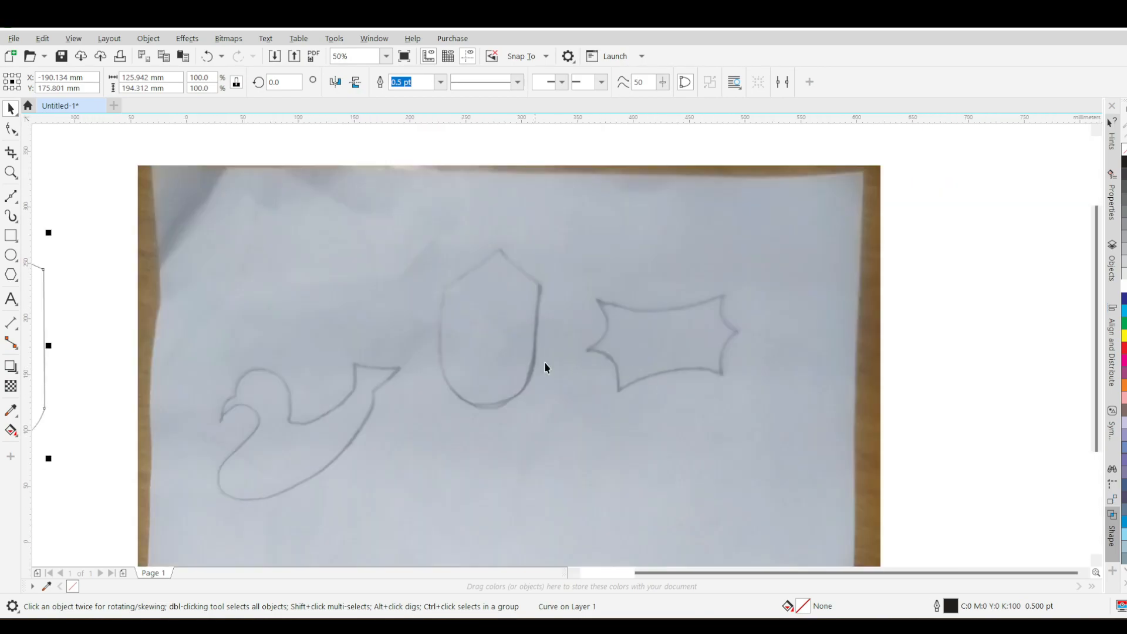
left_click(10, 235)
left_click_drag(439, 252, 540, 362)
left_click_drag(490, 247, 490, 280)
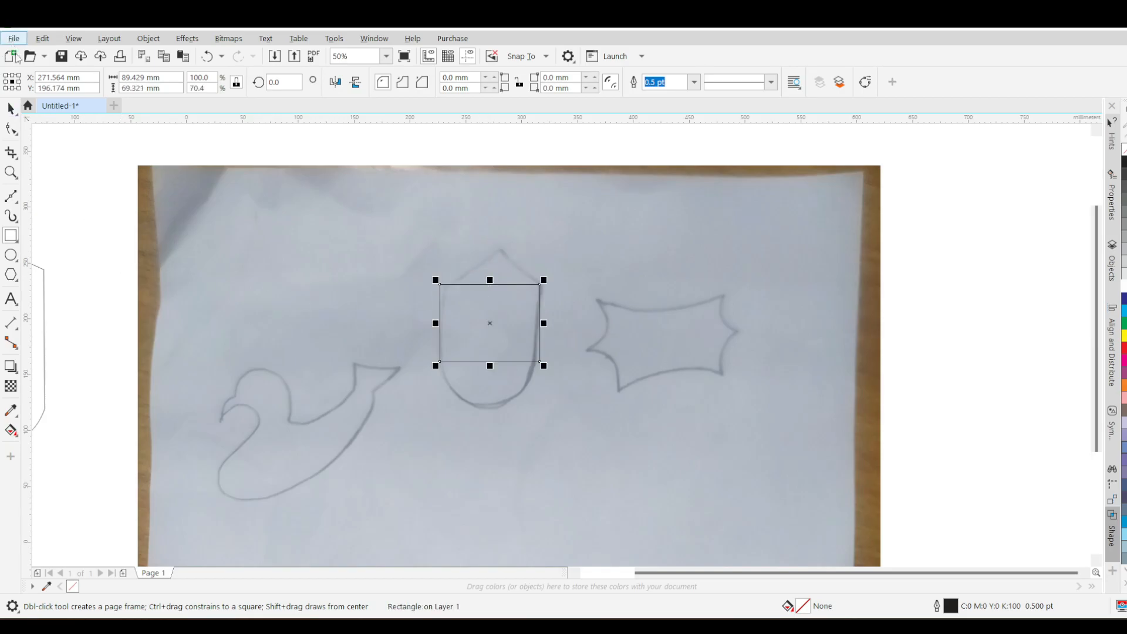
Step: Convert the rectangle over the shield sketch to curves
left_click(11, 109)
scroll(525, 295, "up", 1)
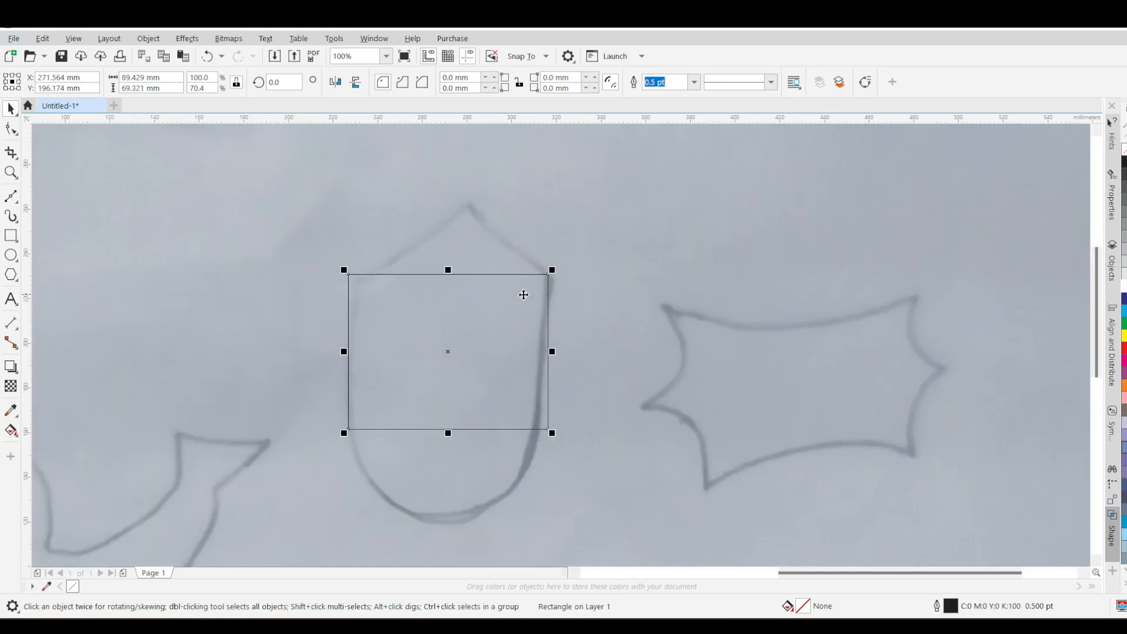
scroll(525, 295, "down", 1)
left_click(500, 341)
left_click(486, 289)
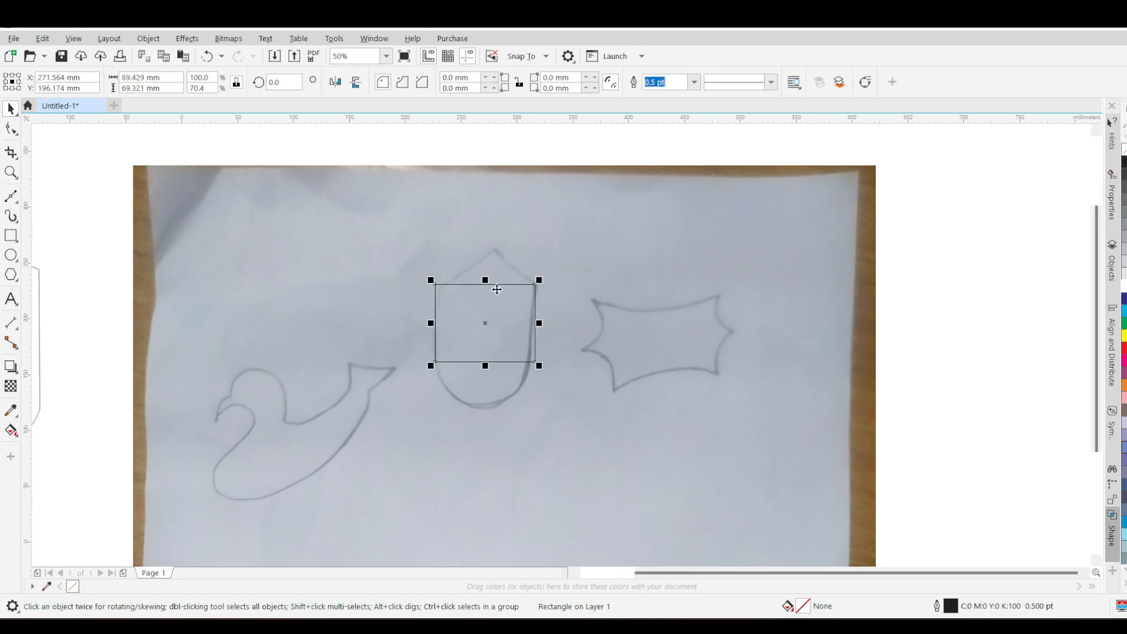
scroll(492, 304, "up", 1)
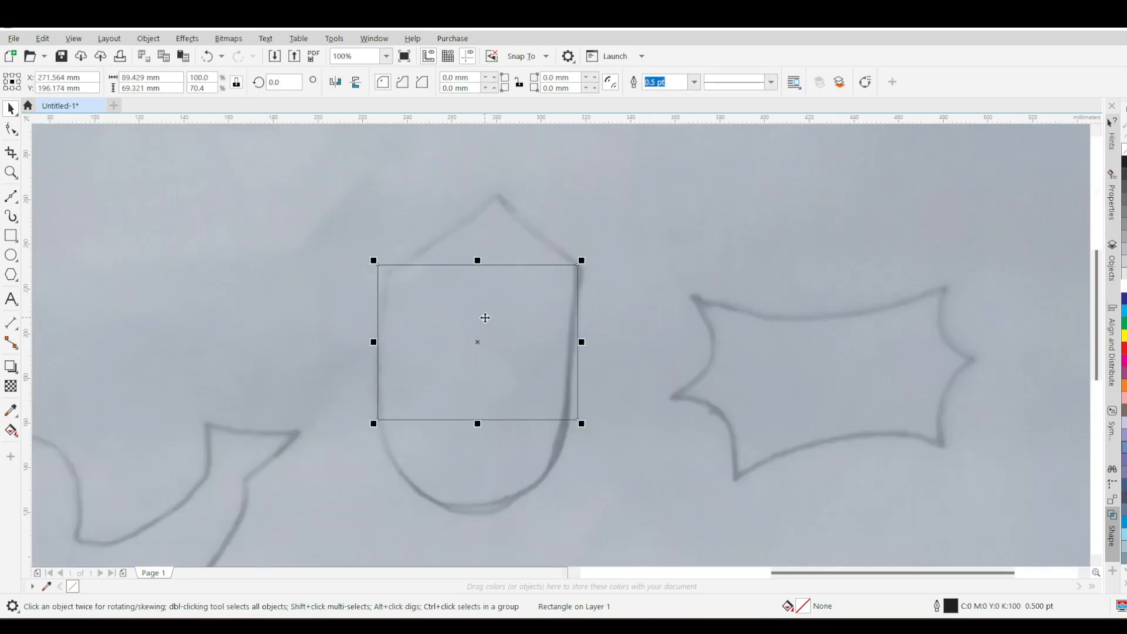
scroll(525, 301, "down", 2)
scroll(500, 301, "up", 1)
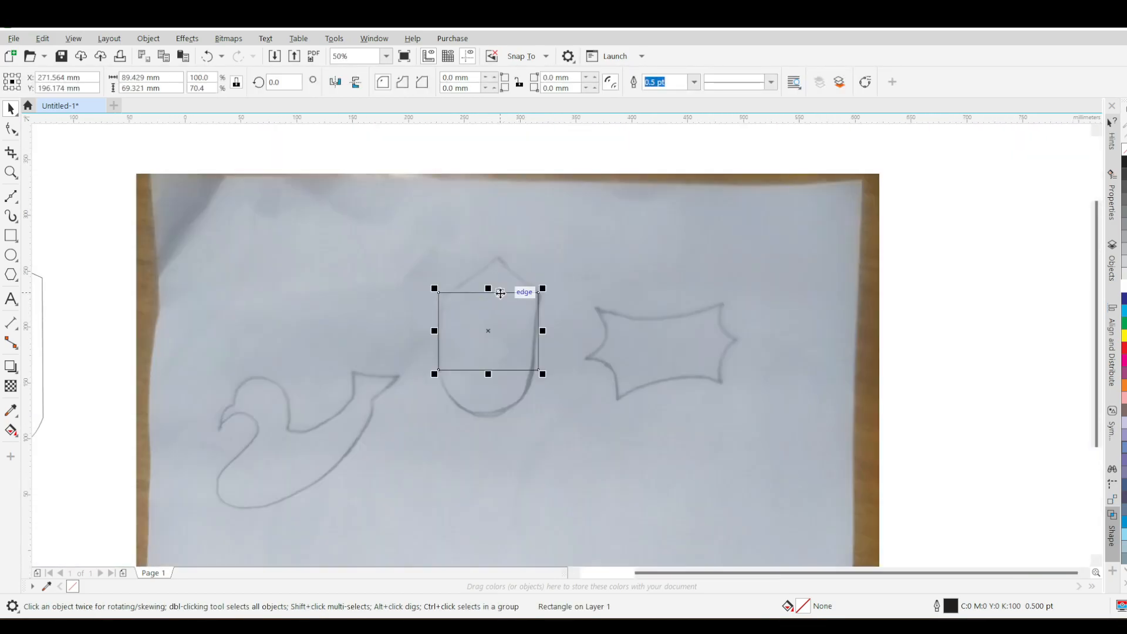
right_click(501, 292)
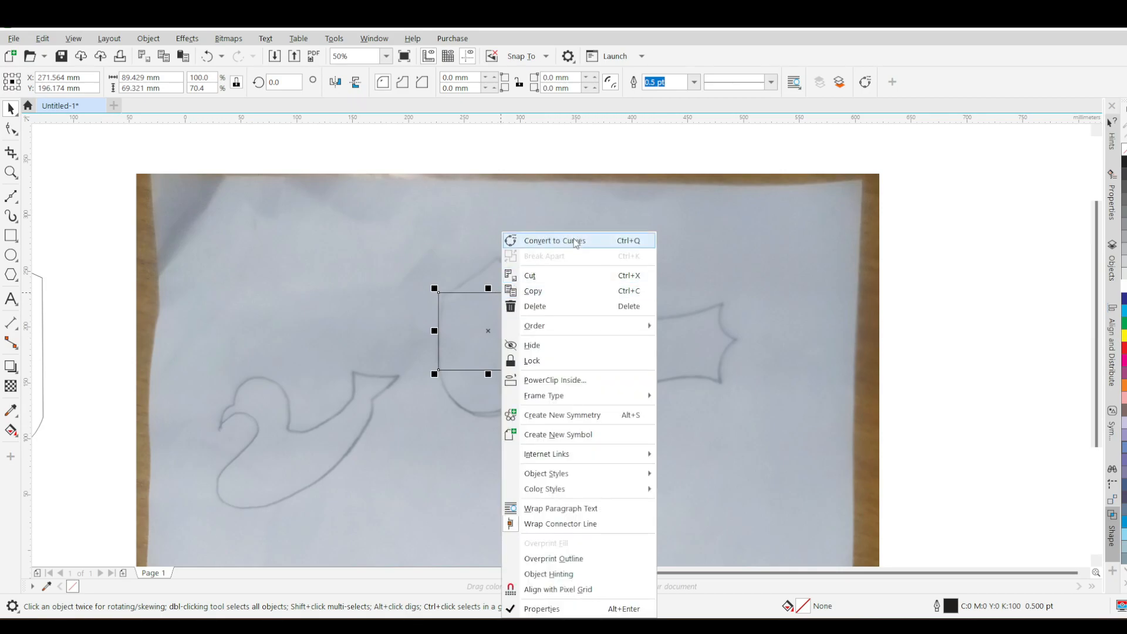
left_click(555, 241)
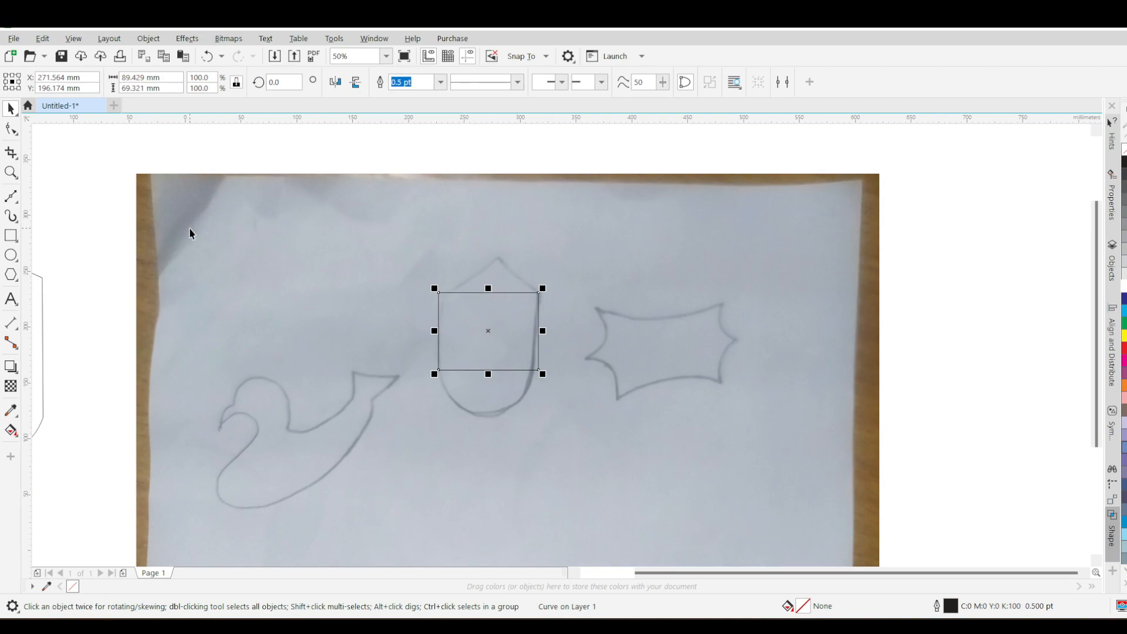
Step: Add a node at the middle of the rectangle's top edge and raise it about 35 mm to the sketch's peak
left_click(12, 129)
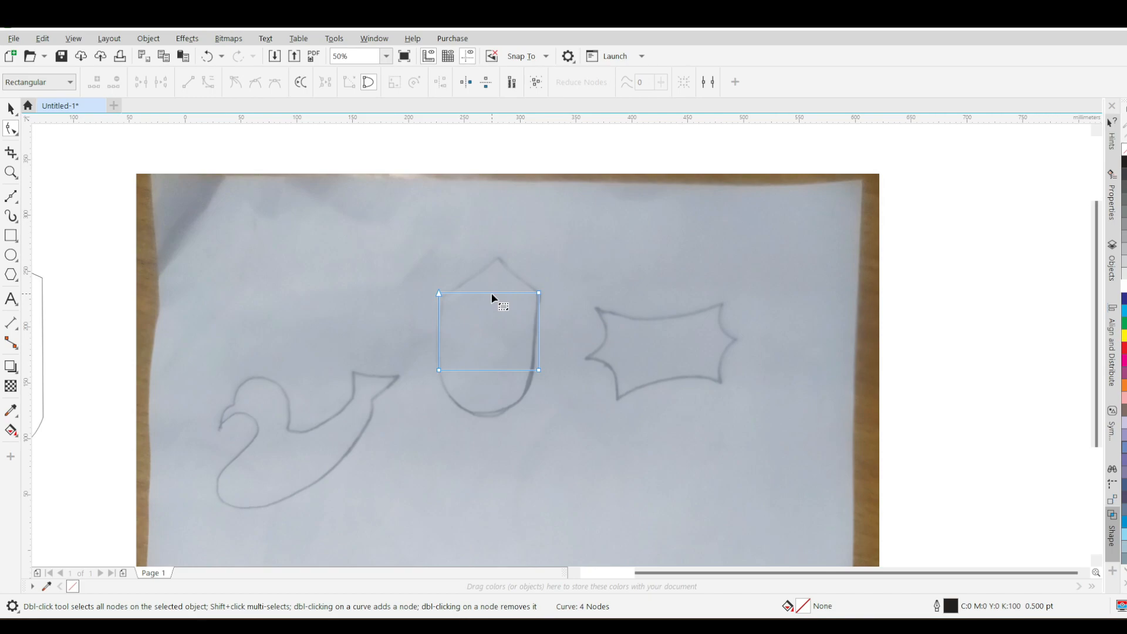
double_click(492, 293)
left_click_drag(492, 293, 492, 254)
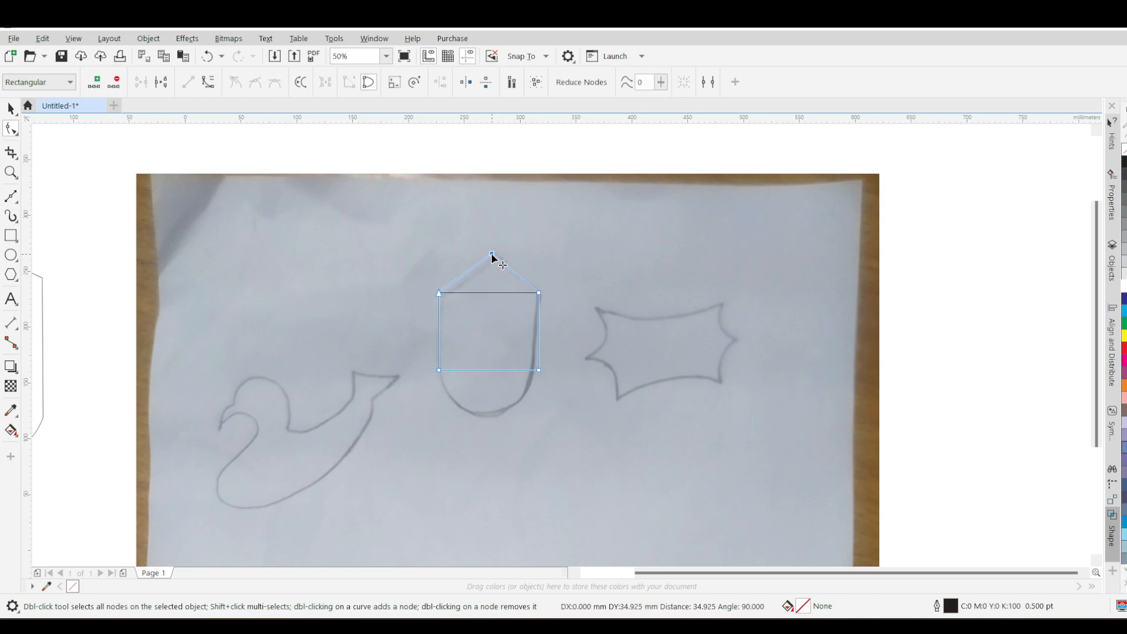
Step: Convert the traced shape's bottom edge to a curve and pull its middle down to the sketch's rounded base
left_click(491, 370)
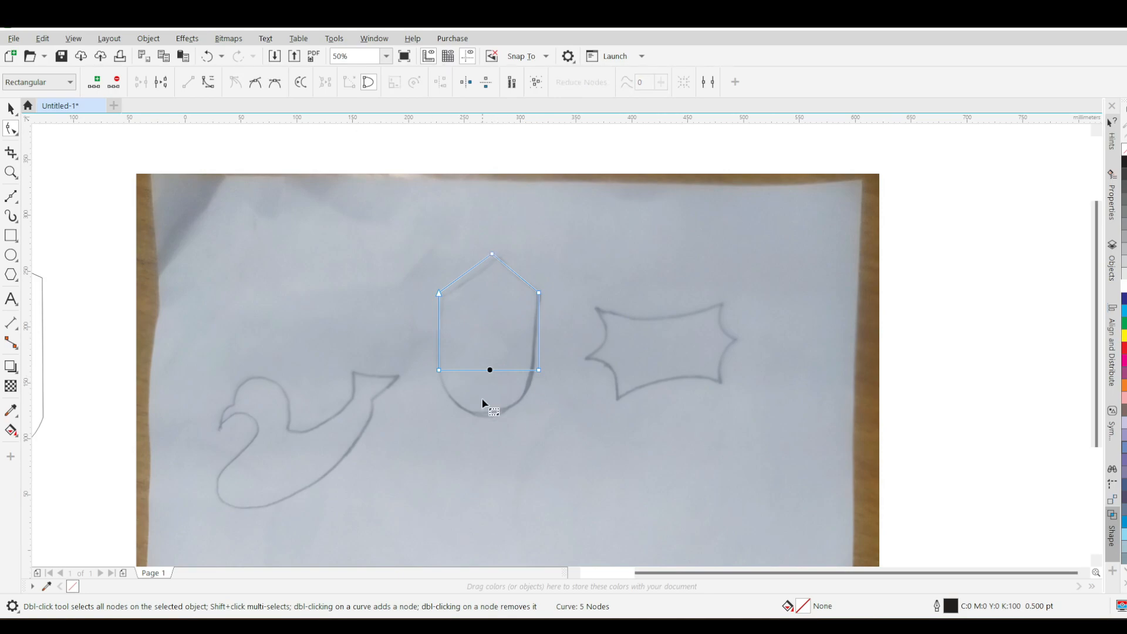
left_click(209, 82)
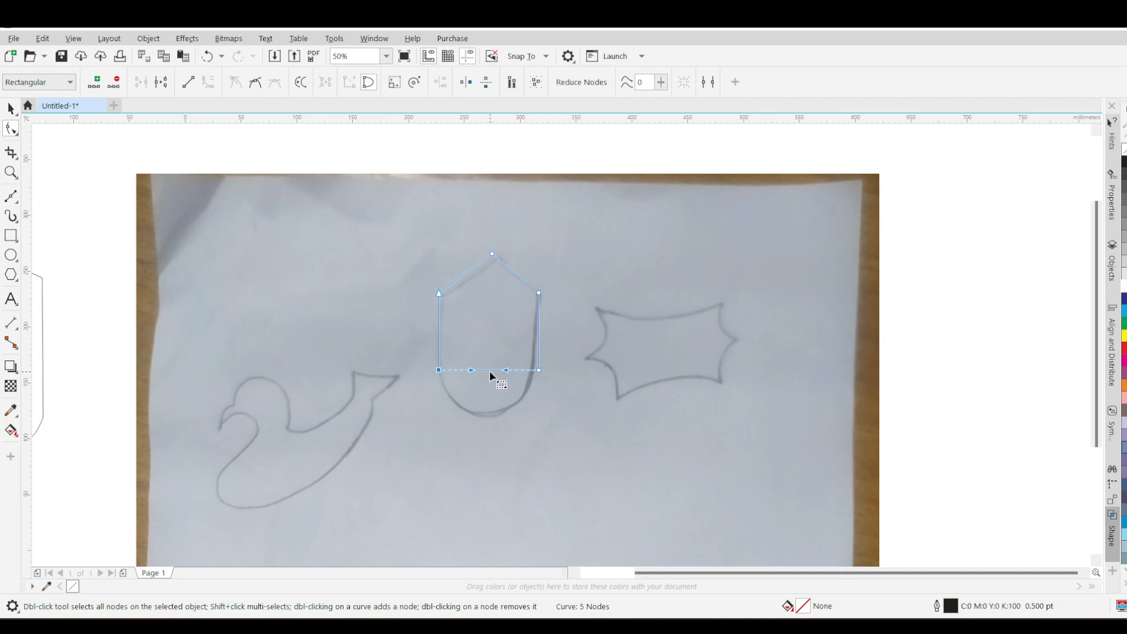
left_click_drag(490, 371, 490, 385)
left_click_drag(491, 375, 485, 415)
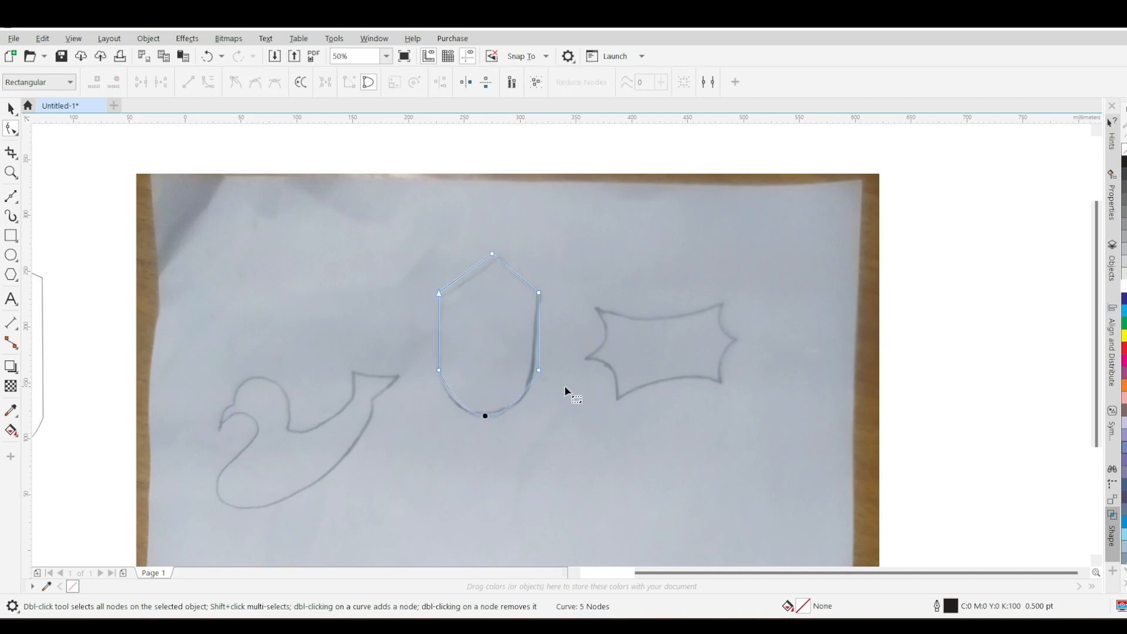
Step: Adjust both curve handles of the traced shield's bottom edge, bringing them nearly vertical, so the base follows the sketch
left_click(538, 370)
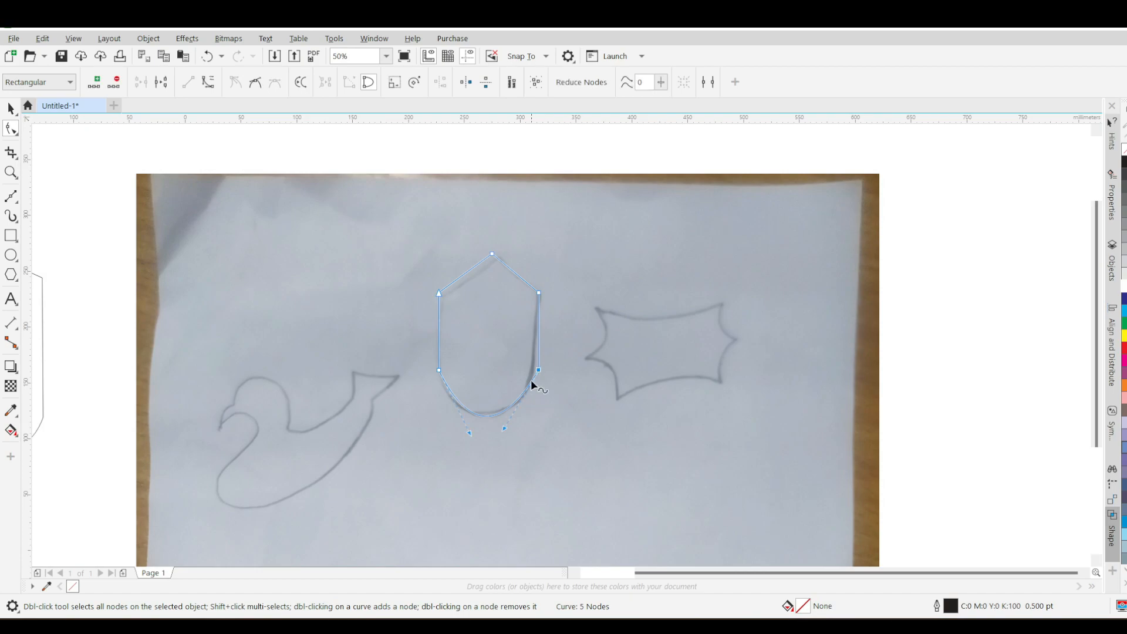
left_click_drag(502, 427, 445, 435)
left_click_drag(528, 428, 561, 416)
scroll(505, 450, "up", 1)
left_click_drag(384, 421, 375, 419)
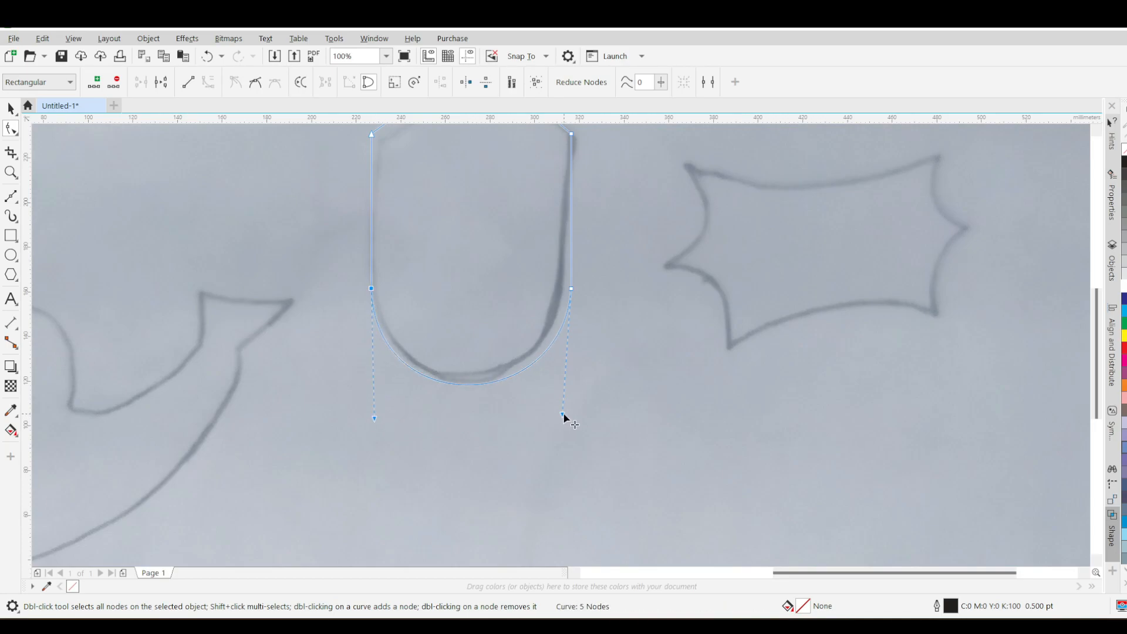
left_click_drag(563, 418, 550, 429)
left_click_drag(376, 418, 377, 418)
scroll(538, 365, "down", 2)
scroll(552, 311, "up", 1)
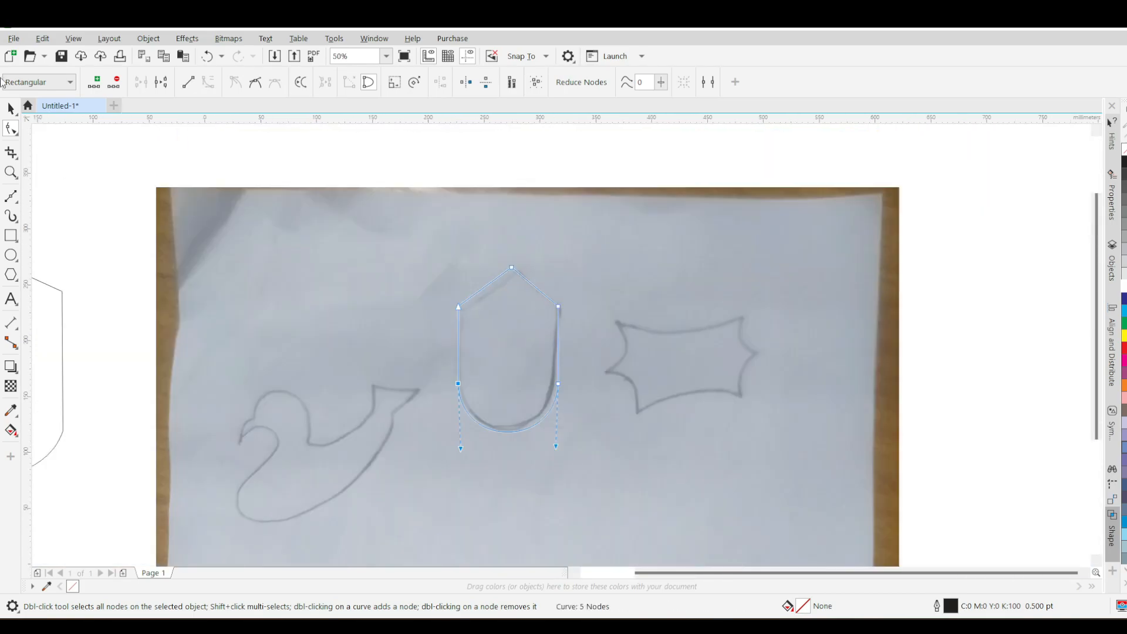
Step: Move the sketch photo to the right, clear of the page and the traced shield
scroll(495, 281, "down", 1)
left_click(10, 108)
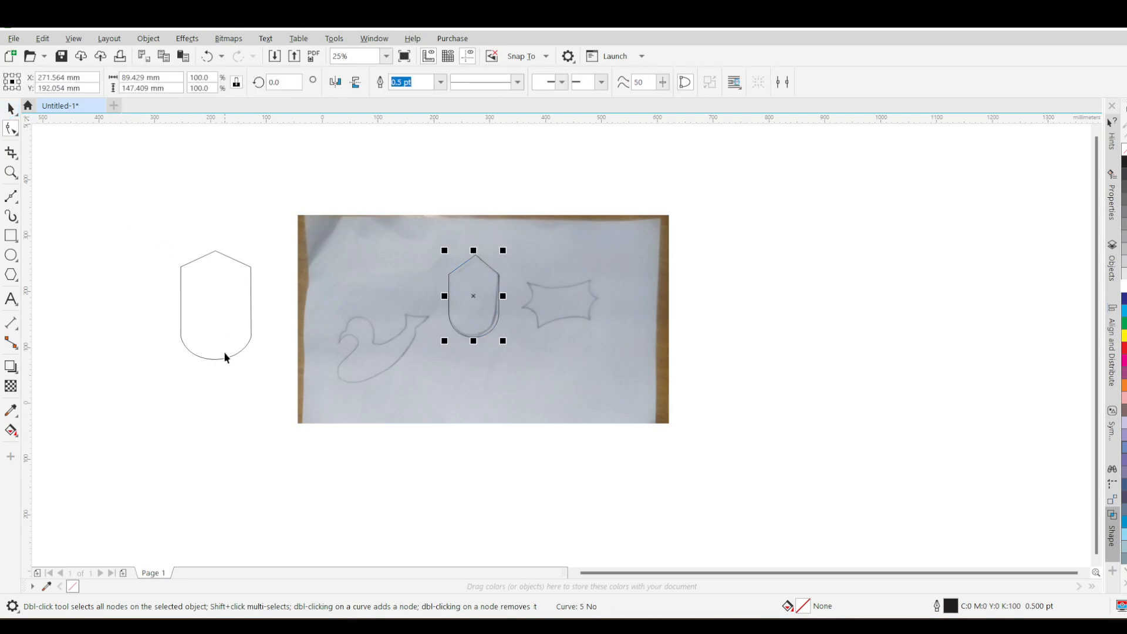
scroll(210, 271, "up", 1)
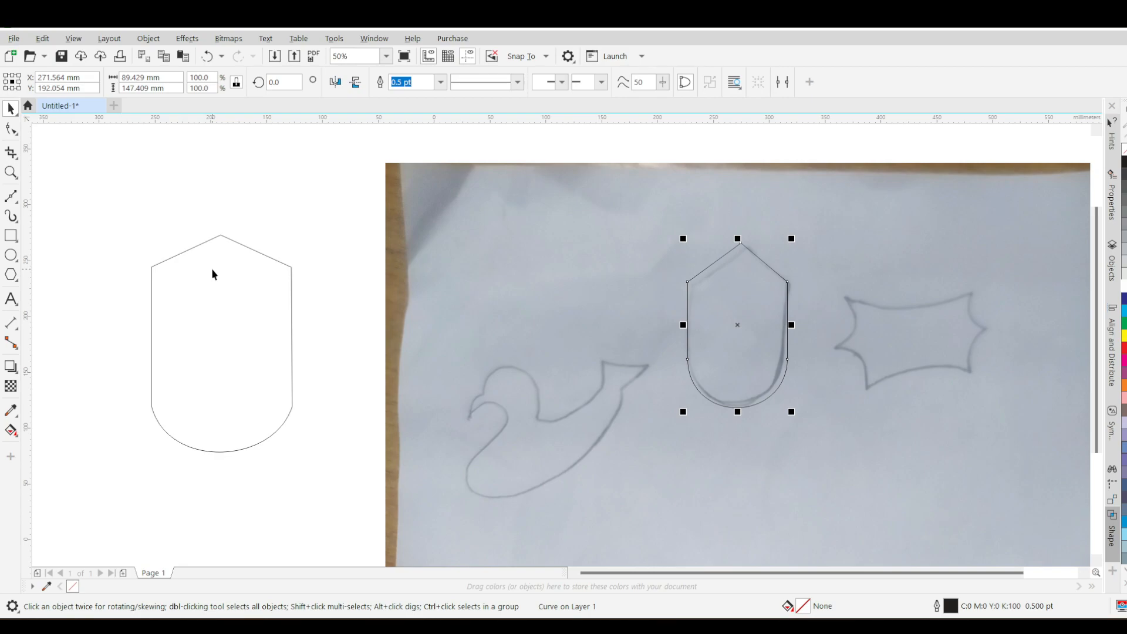
scroll(800, 329, "down", 2)
scroll(826, 339, "up", 1)
mouse_move(818, 285)
left_mouse_down()
mouse_move(936, 284)
mouse_move(869, 287)
left_mouse_up()
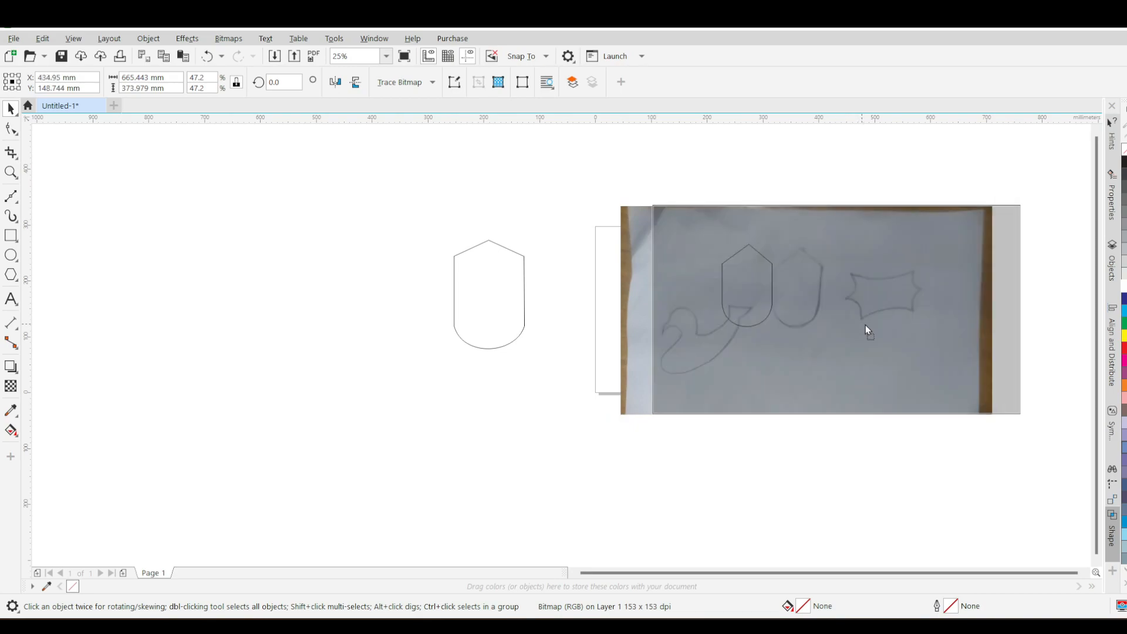
left_click_drag(860, 326, 918, 324)
left_click_drag(845, 346, 922, 354)
Step: Place the traced shield beside the first shield left of the page and shift both shields together farther left
left_click_drag(677, 196, 788, 343)
left_click_drag(750, 291, 561, 289)
left_click_drag(438, 216, 631, 421)
left_click_drag(579, 272, 523, 288)
Step: Reposition the sketch photo just to the right of the page and scale it down to 39.6 %, about 559 mm wide
left_click_drag(958, 311, 894, 319)
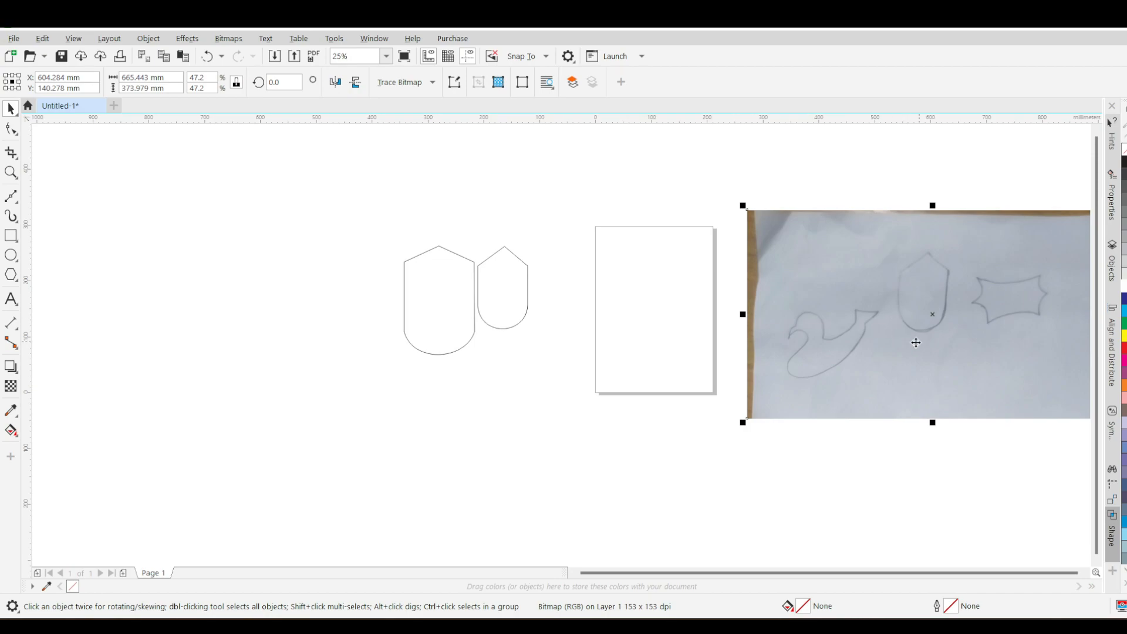
scroll(825, 315, "up", 2)
scroll(733, 311, "down", 2)
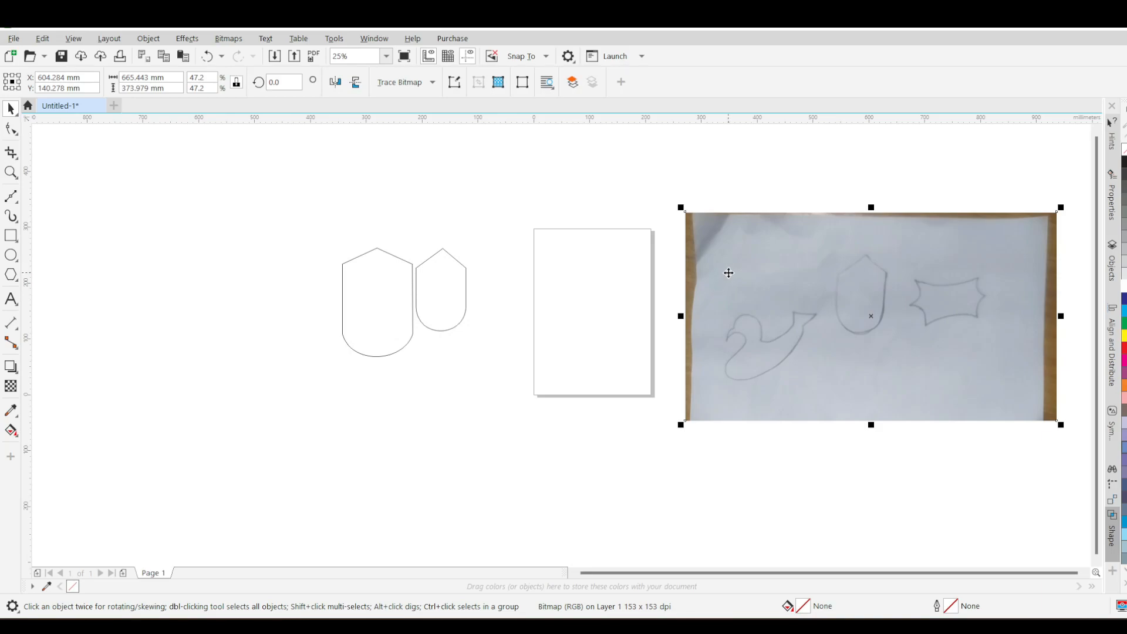
left_click_drag(725, 279, 722, 290)
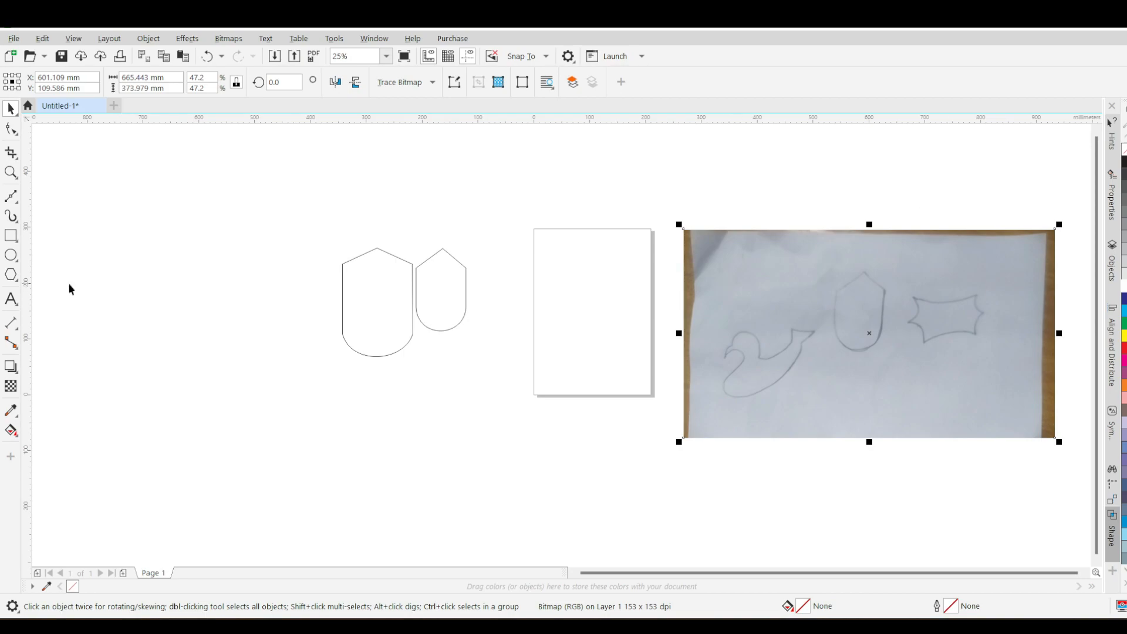
left_click_drag(1061, 446, 1000, 410)
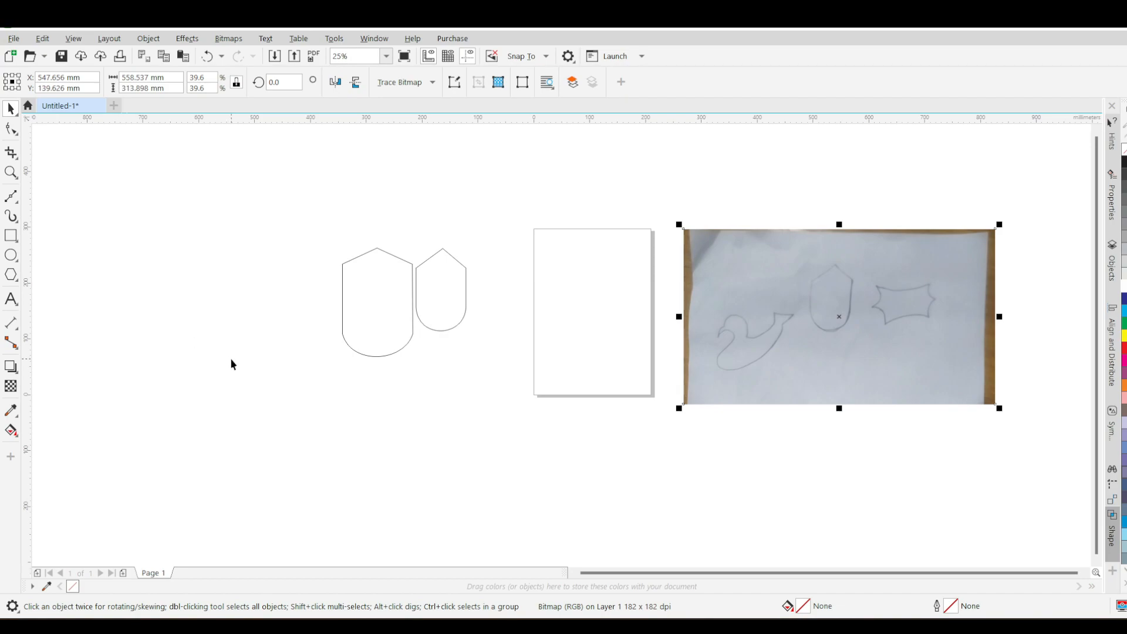
Step: Choose the Bézier tool from the curve-drawing tools for tracing the sketch photo
left_click(17, 201)
left_click(92, 231)
left_click(15, 201)
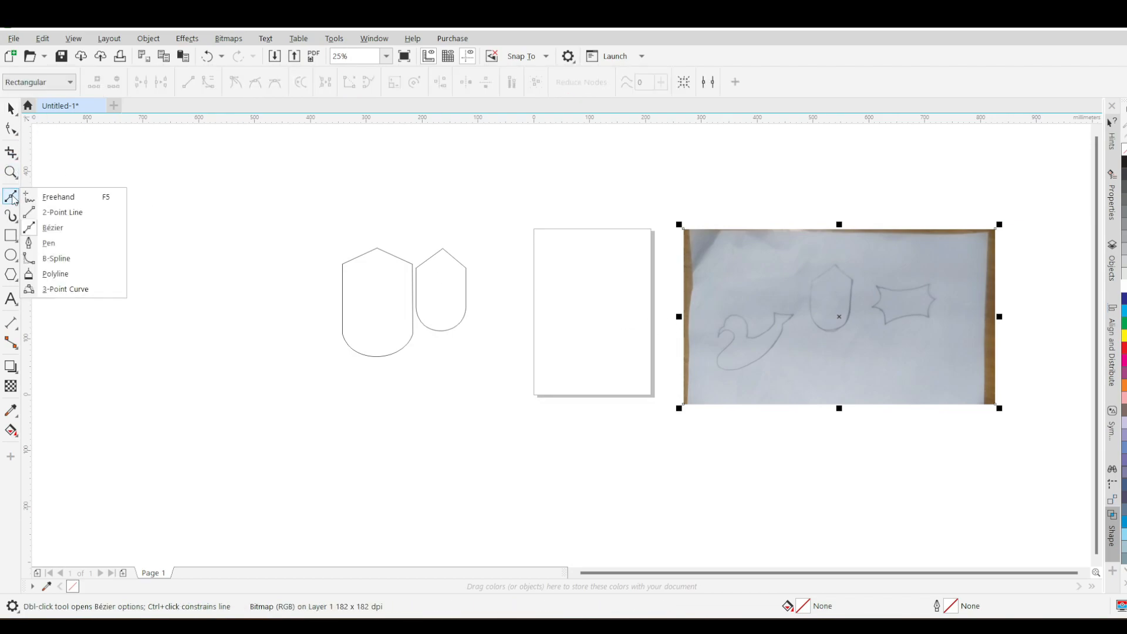
left_click(14, 202)
left_click(15, 202)
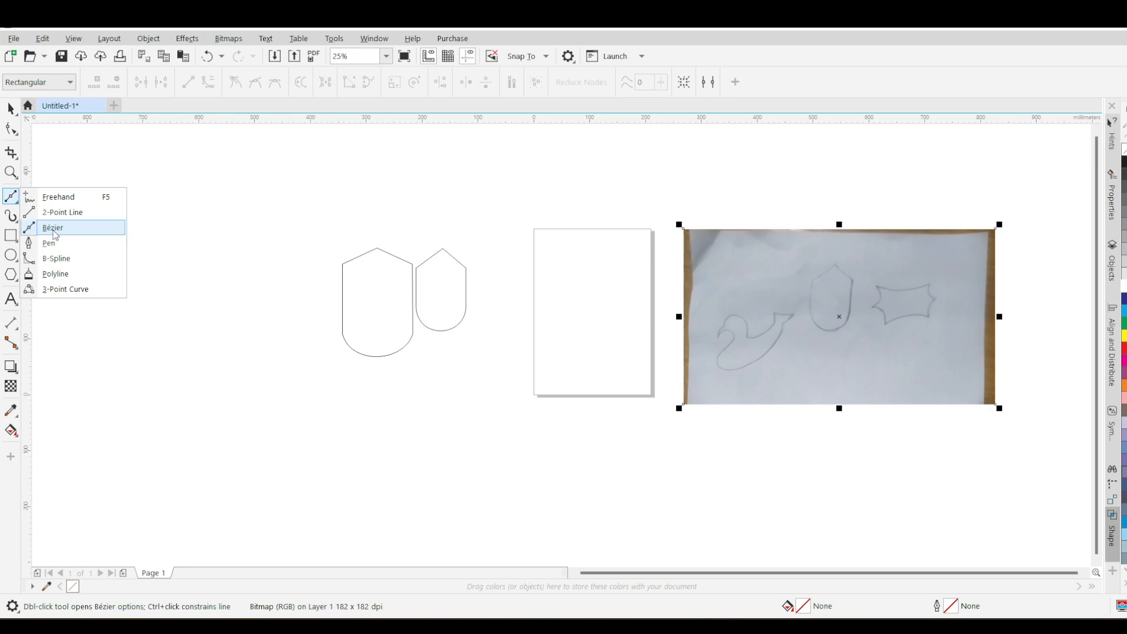
left_click(56, 233)
scroll(648, 259, "up", 2)
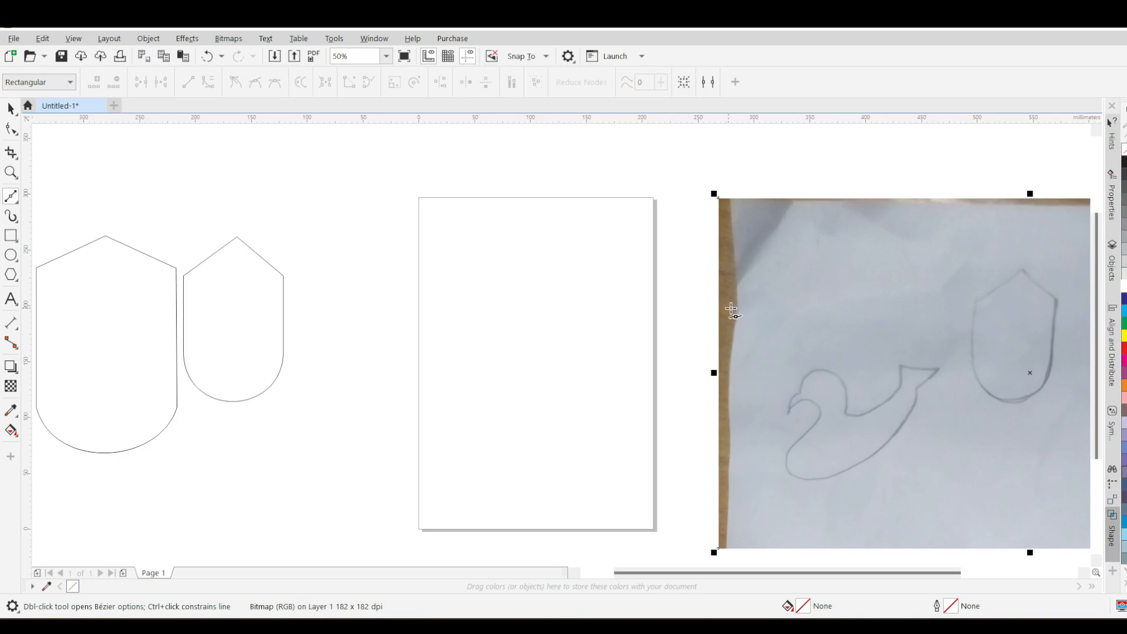
Step: Move the sketch photo back over the page, centring it at about X 150 mm, Y 156 mm
left_click(11, 109)
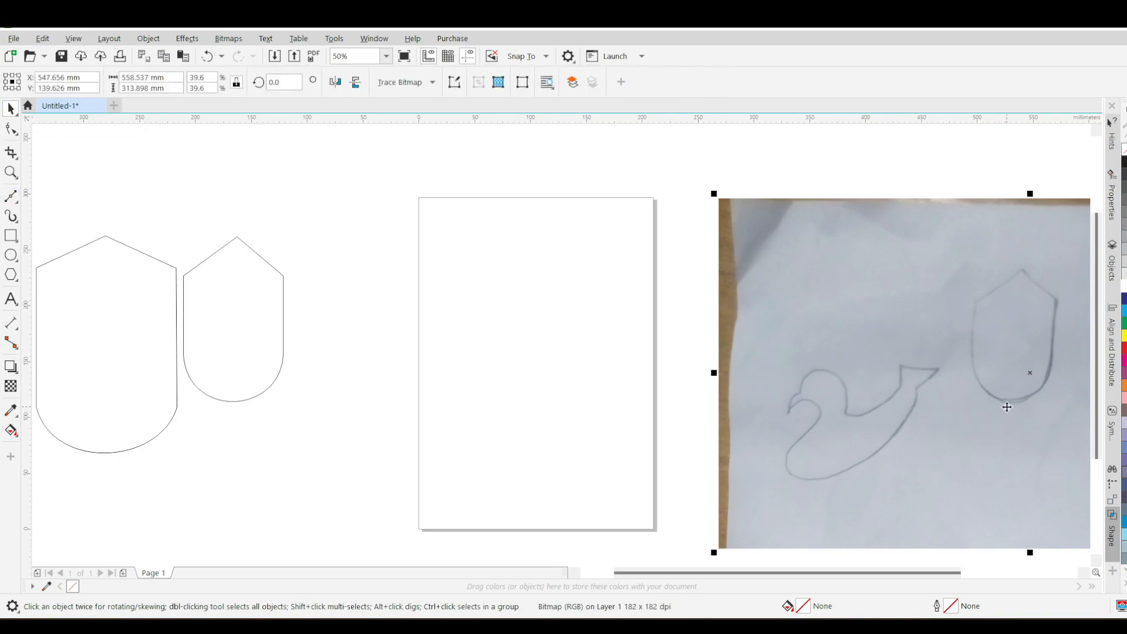
left_click_drag(939, 370, 584, 437)
left_click_drag(686, 344, 541, 320)
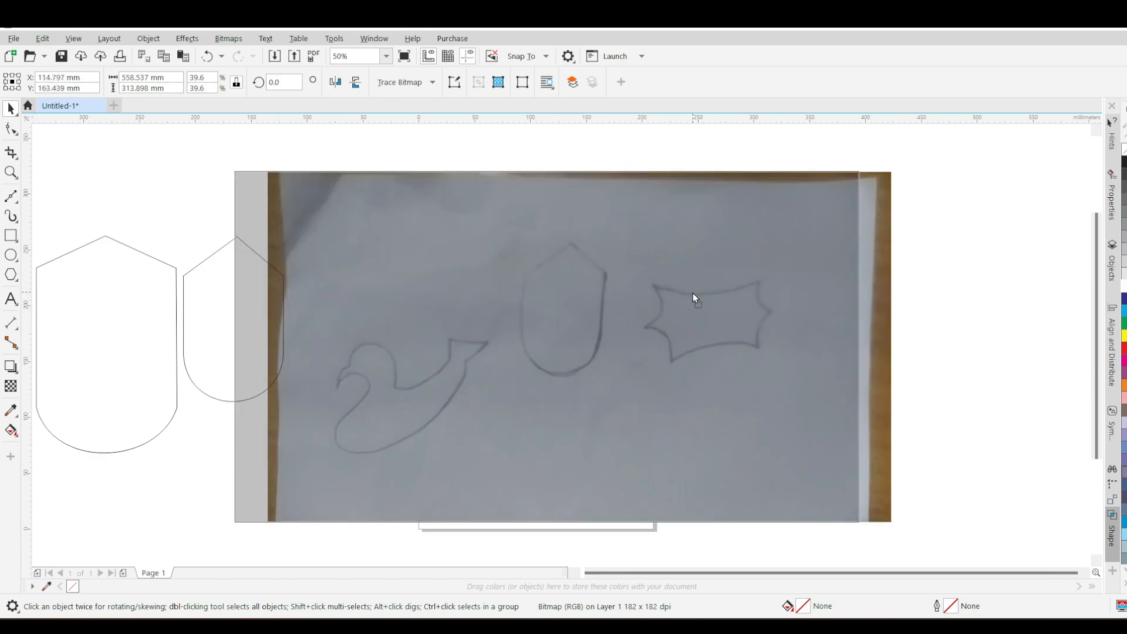
scroll(588, 289, "up", 2)
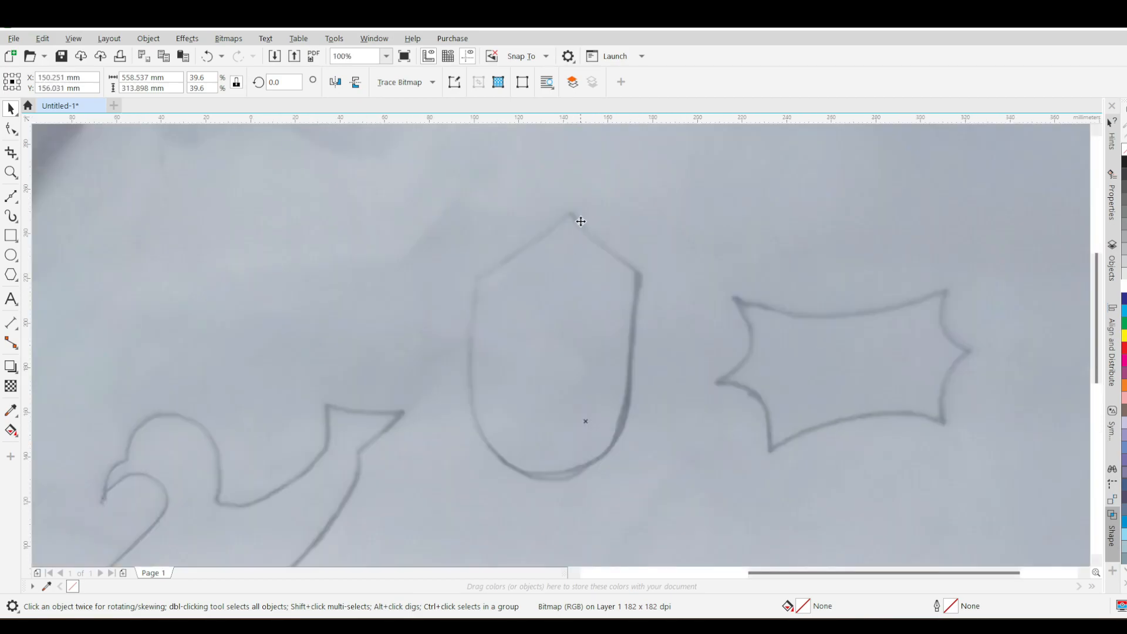
scroll(572, 246, "down", 2)
scroll(603, 264, "up", 2)
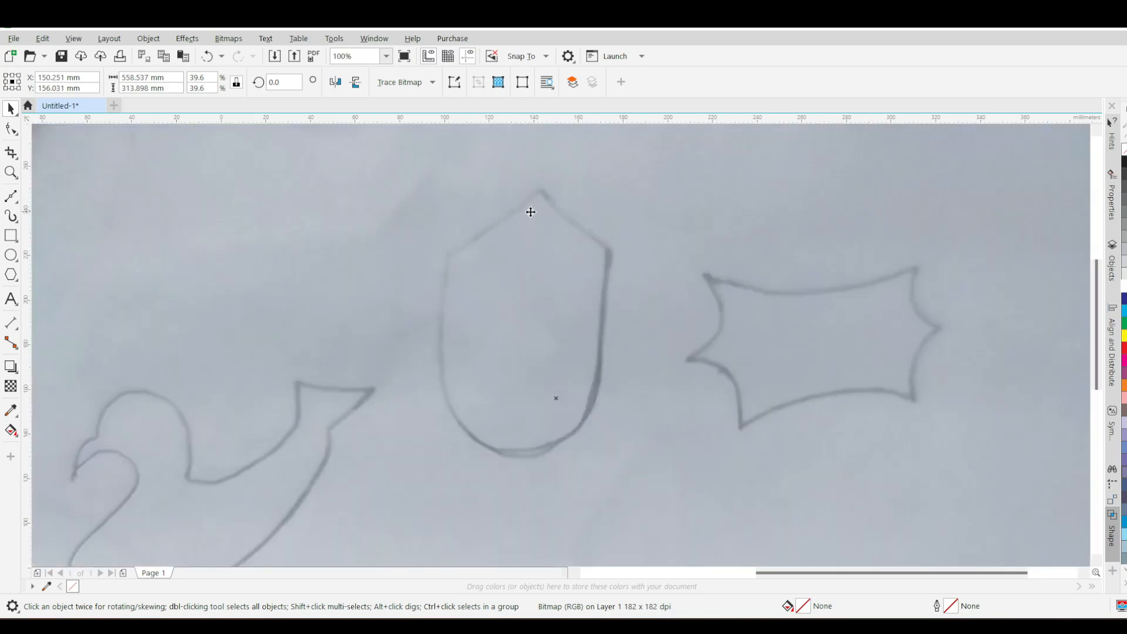
scroll(527, 211, "down", 2)
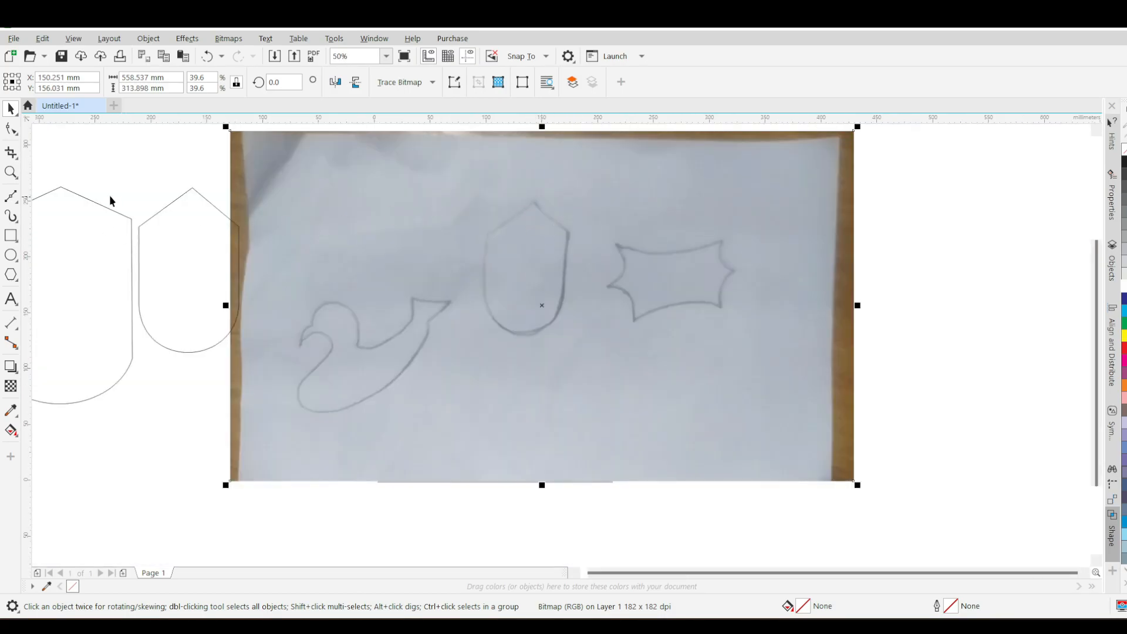
Step: Start a Bézier outline at the sketched shield's peak with straight segments to the right shoulder and down the right side
left_click(10, 196)
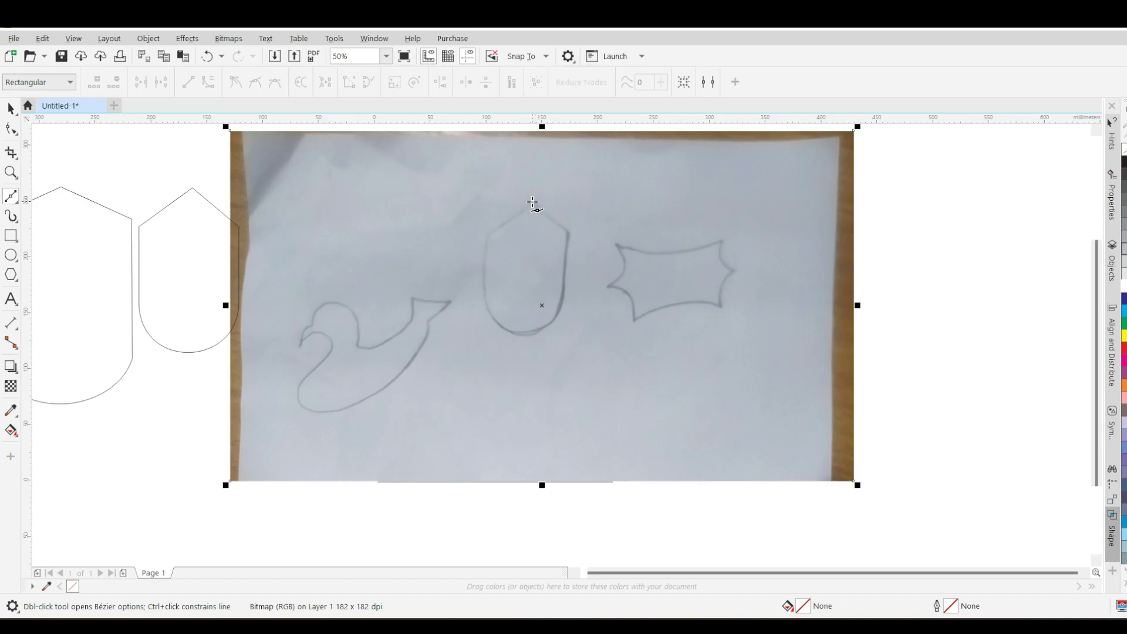
scroll(532, 202, "up", 3)
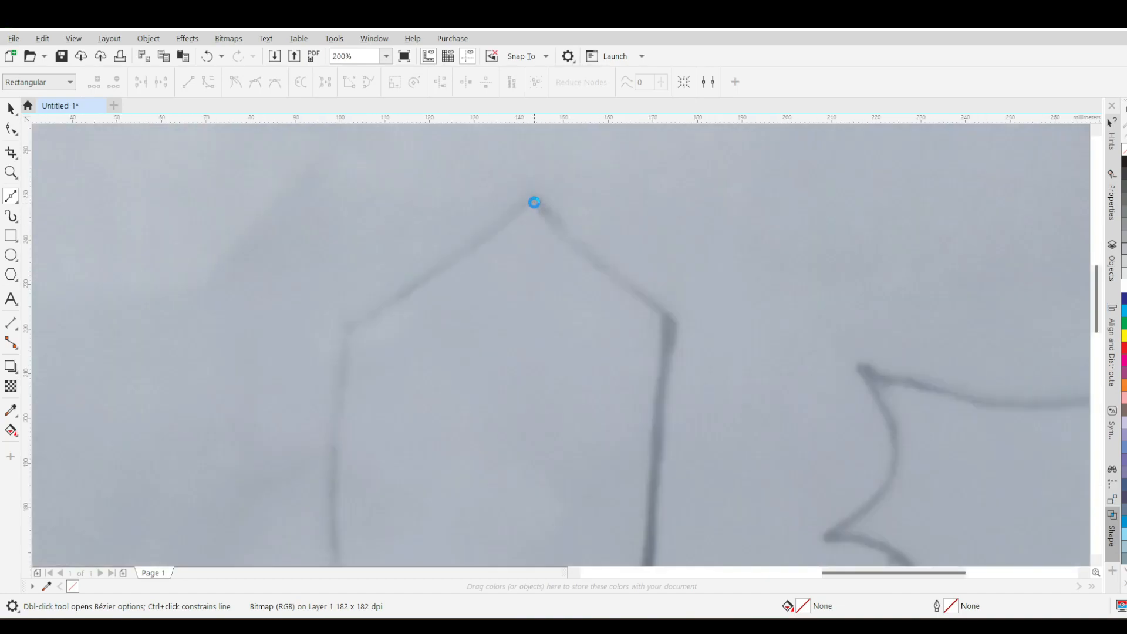
scroll(532, 200, "down", 2)
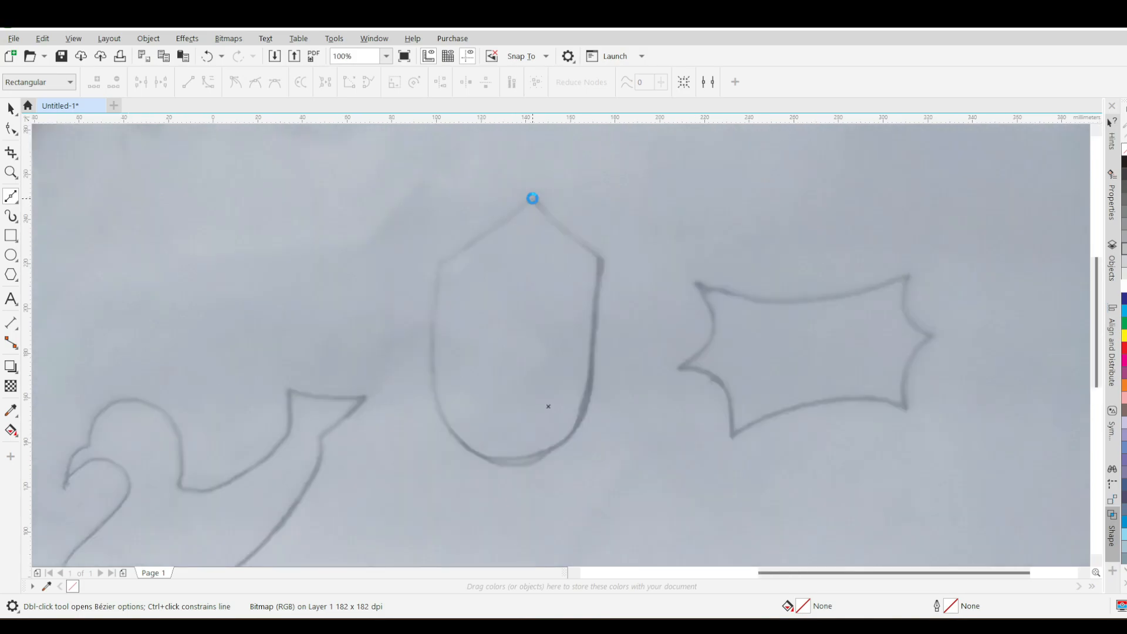
left_click(532, 200)
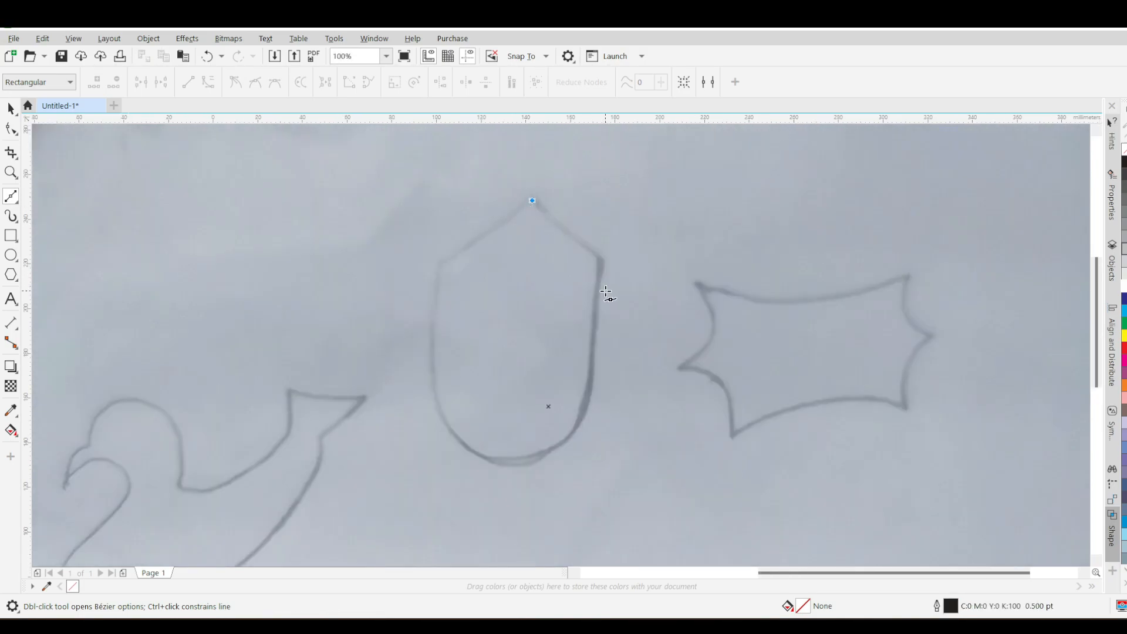
left_click(600, 258)
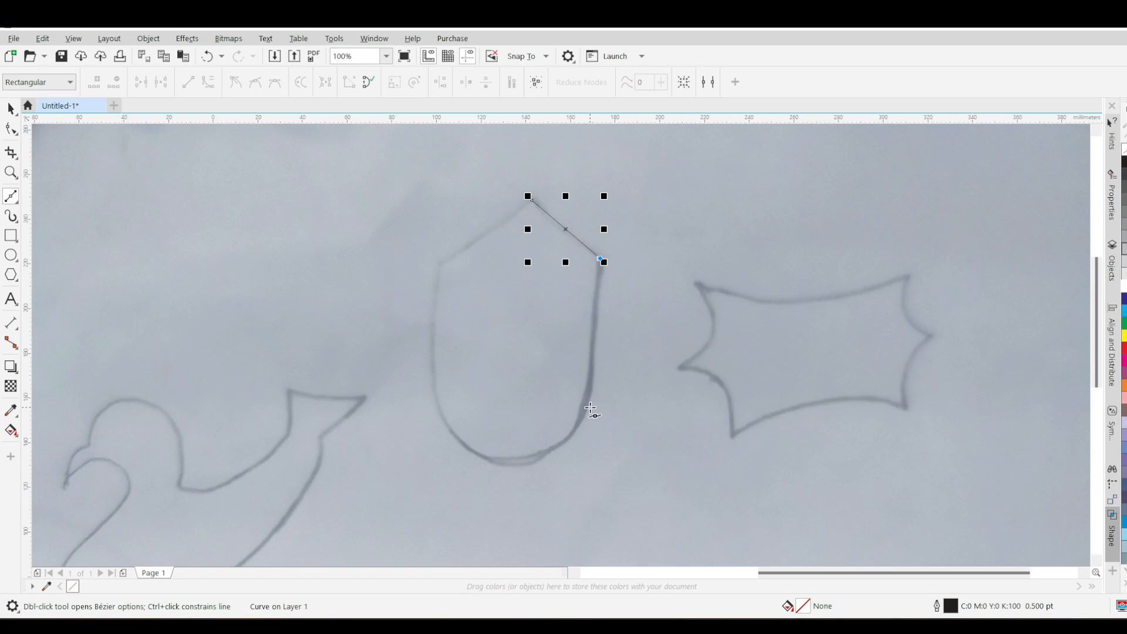
left_click(595, 377)
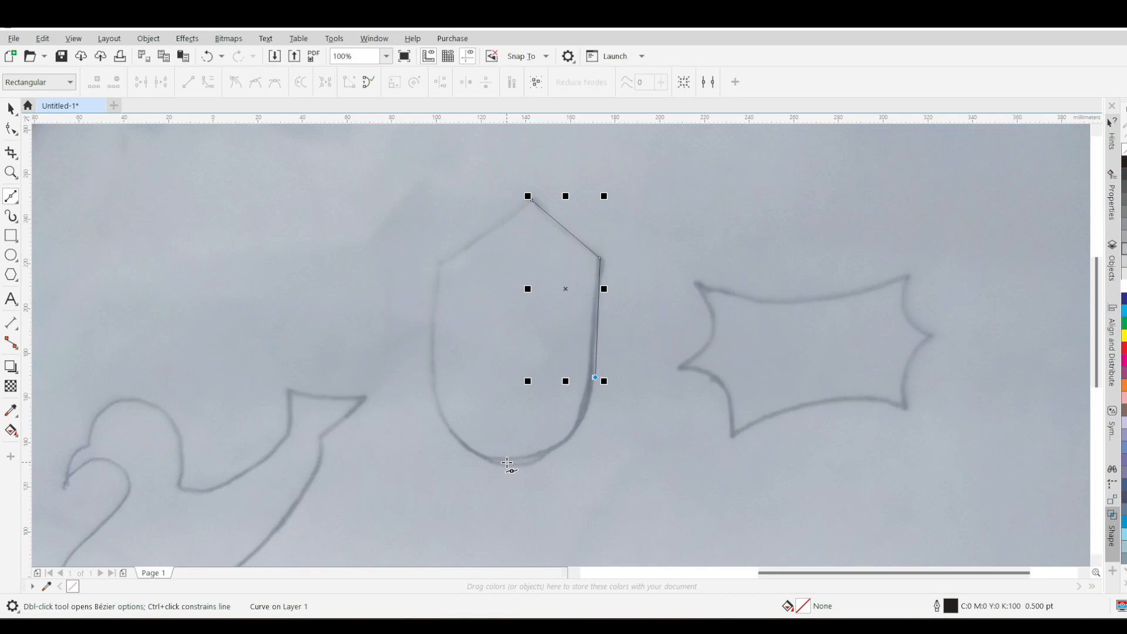
Step: Add a curved Bézier segment to the shield's lowest point, matching the right half of the base, and shorten its outgoing handle
left_click(507, 463)
left_click_drag(507, 463, 422, 461)
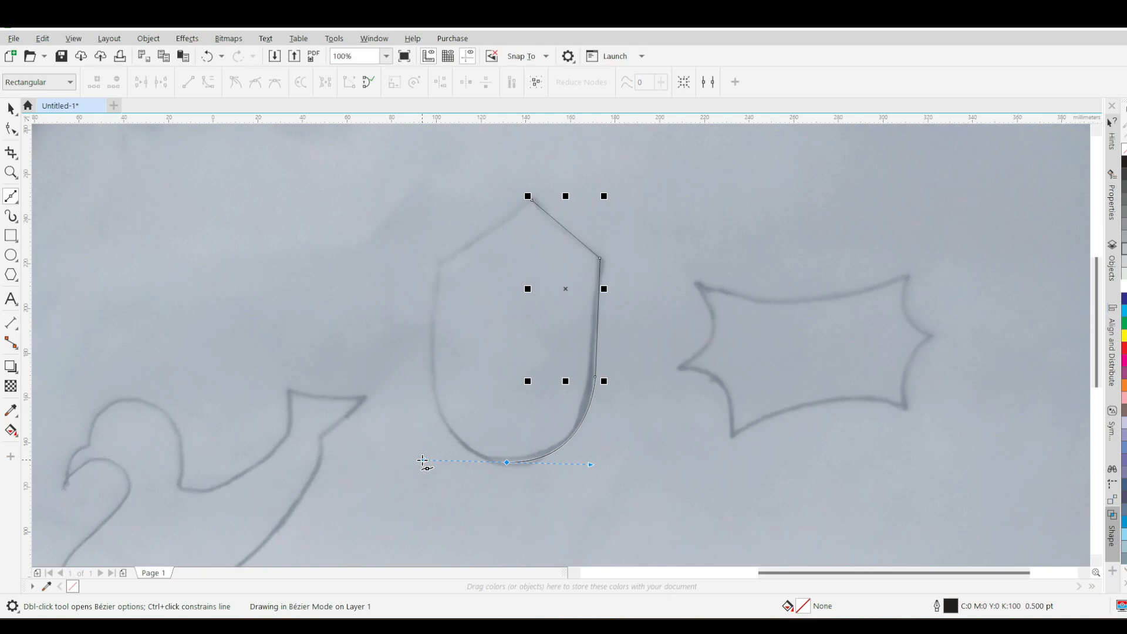
left_click_drag(422, 460, 423, 460)
left_click_drag(423, 460, 422, 459)
left_click_drag(421, 459, 423, 459)
left_click_drag(423, 459, 423, 459)
left_click(493, 460)
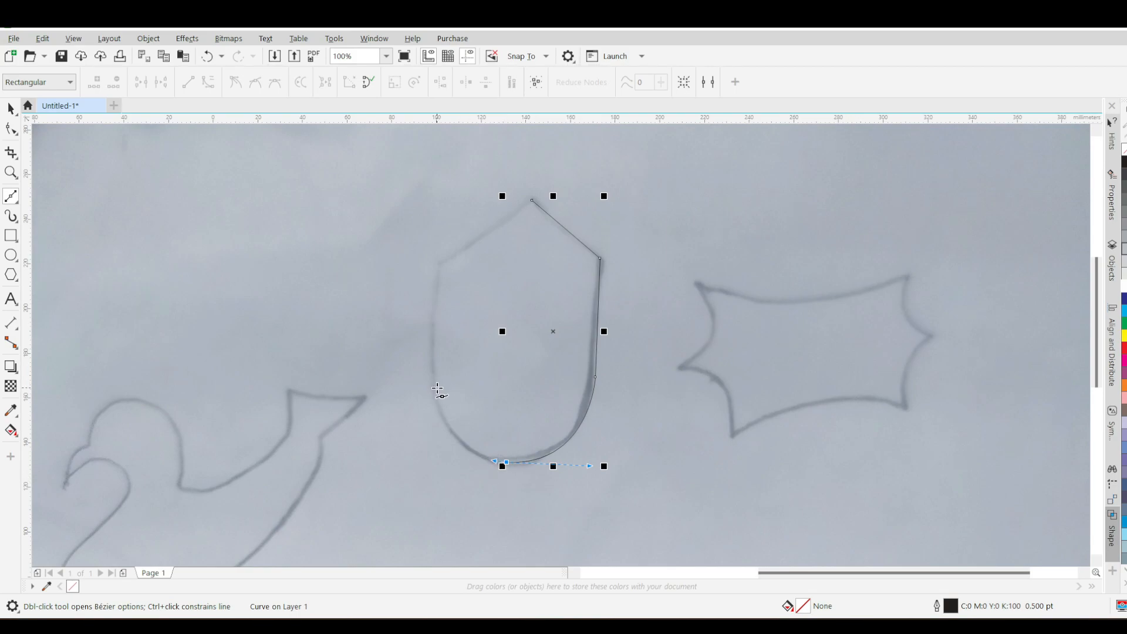
Step: Curve the outline along the left half of the base and close it with straight segments via the left shoulder to the peak
left_click_drag(435, 392, 418, 324)
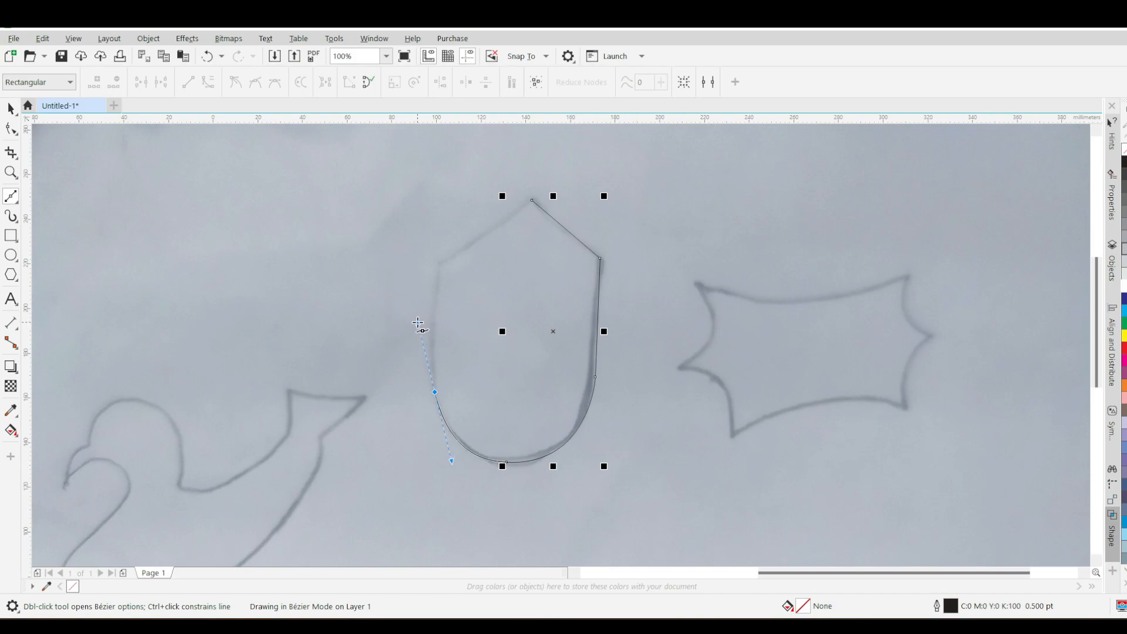
mouse_move(417, 322)
left_mouse_down()
mouse_move(368, 317)
mouse_move(422, 321)
left_mouse_up()
left_click_drag(423, 321, 427, 357)
left_click(435, 376)
key("ctrl+z")
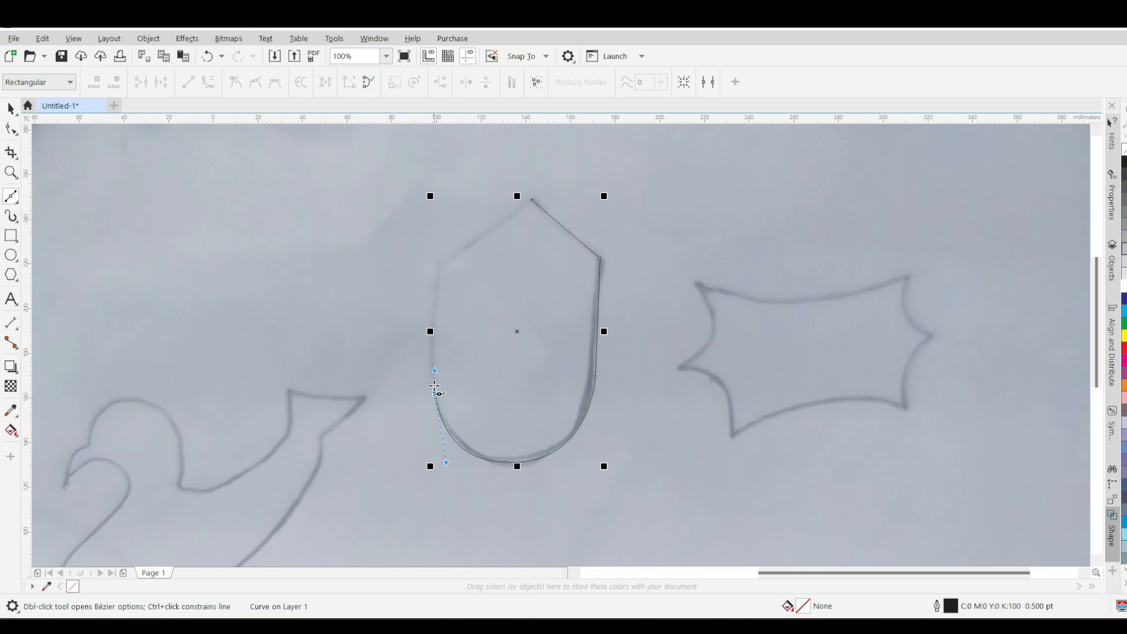
left_click(440, 265)
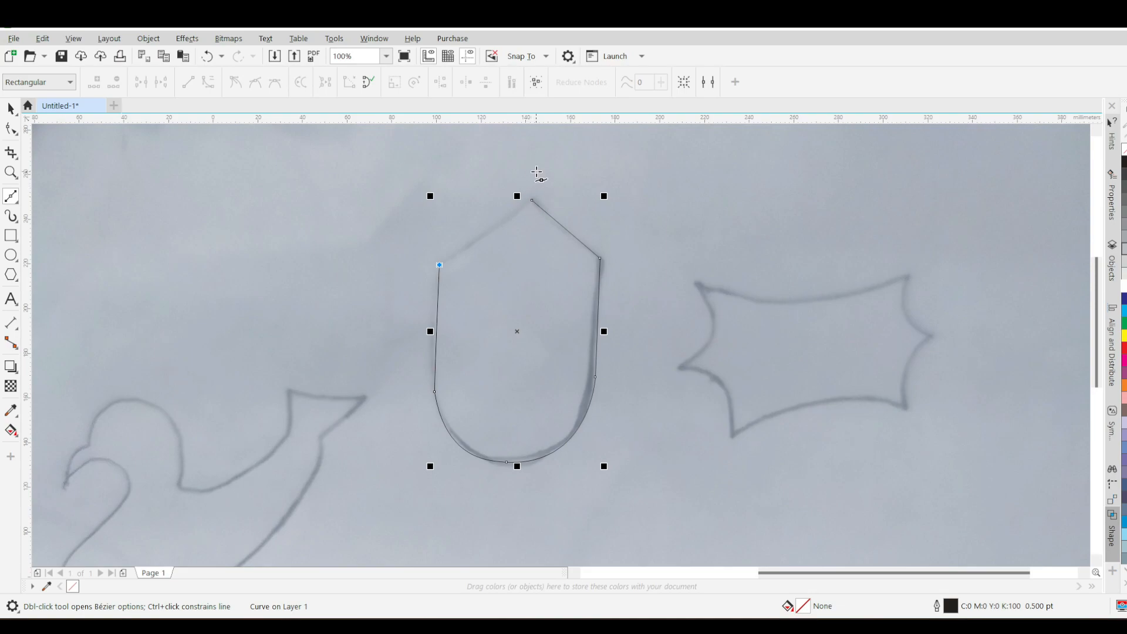
left_click(532, 200)
Step: With the Shape tool, shift the traced shield's peak node slightly left and its right shoulder node slightly down
left_click(12, 129)
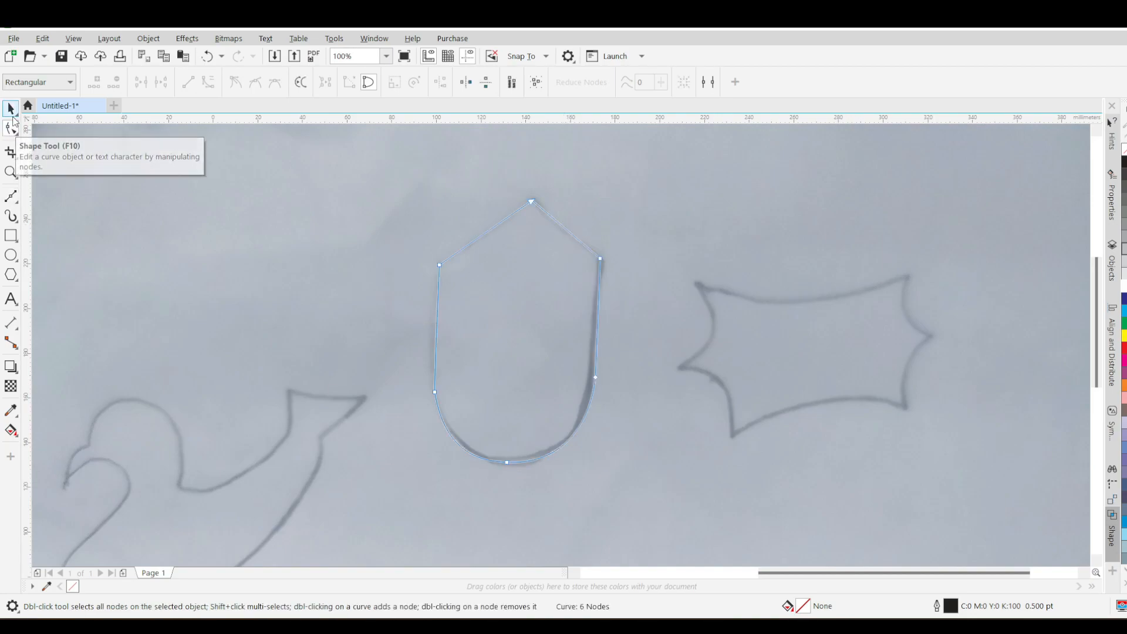
left_click_drag(530, 202, 517, 203)
left_click_drag(601, 259, 600, 269)
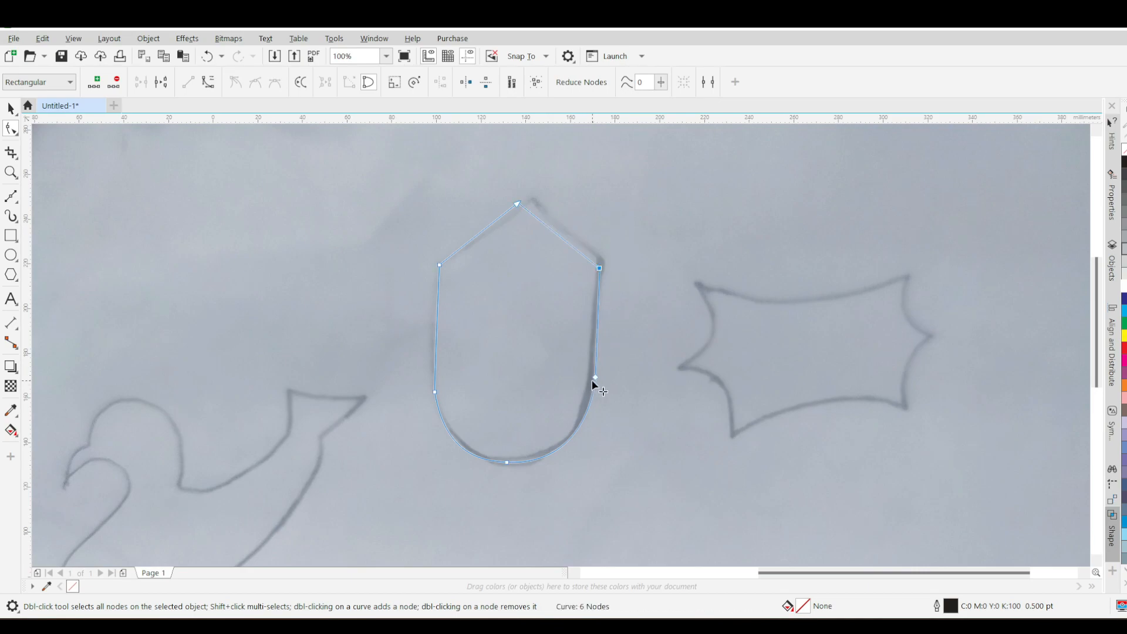
left_click(595, 378)
left_click(507, 463)
Step: Examine the bird and spiky banner sketches on the photo beside the traced shield
scroll(601, 334, "down", 5)
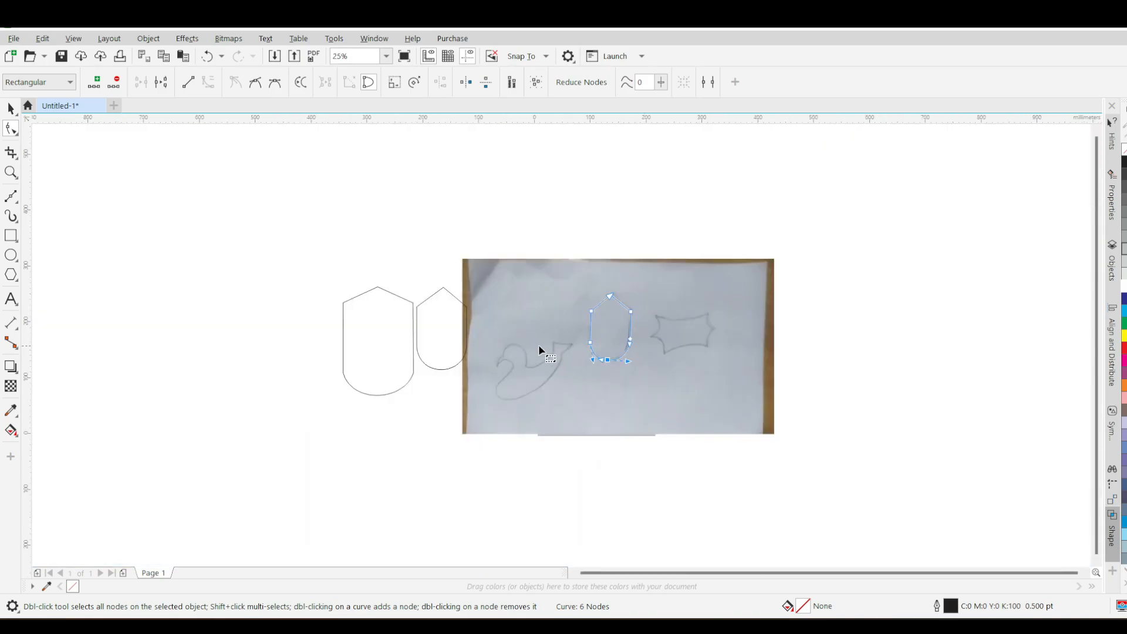
scroll(647, 361, "up", 2)
scroll(658, 323, "down", 2)
scroll(662, 293, "up", 2)
scroll(674, 454, "down", 2)
scroll(677, 453, "up", 2)
scroll(589, 405, "up", 2)
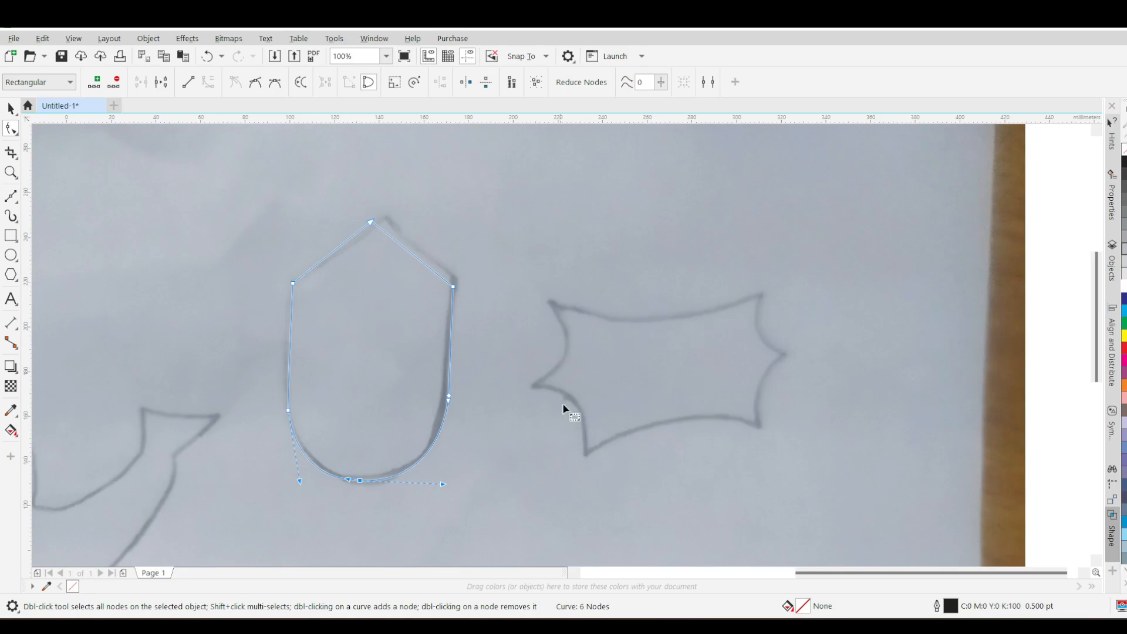
scroll(423, 492, "down", 2)
scroll(354, 515, "up", 2)
scroll(467, 415, "down", 2)
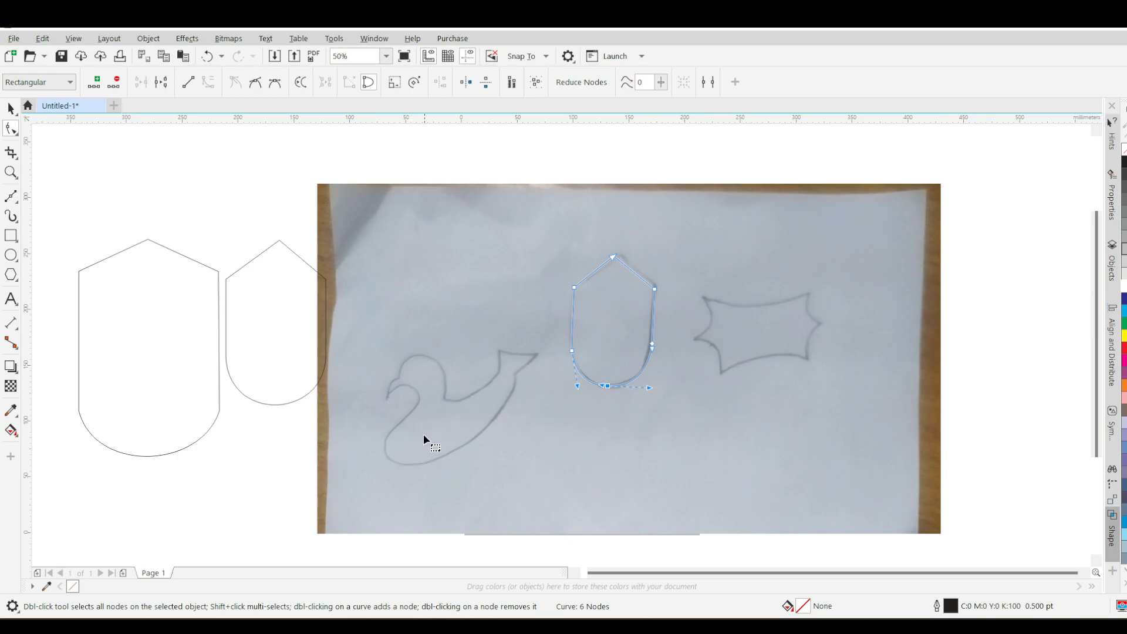
scroll(426, 437, "up", 2)
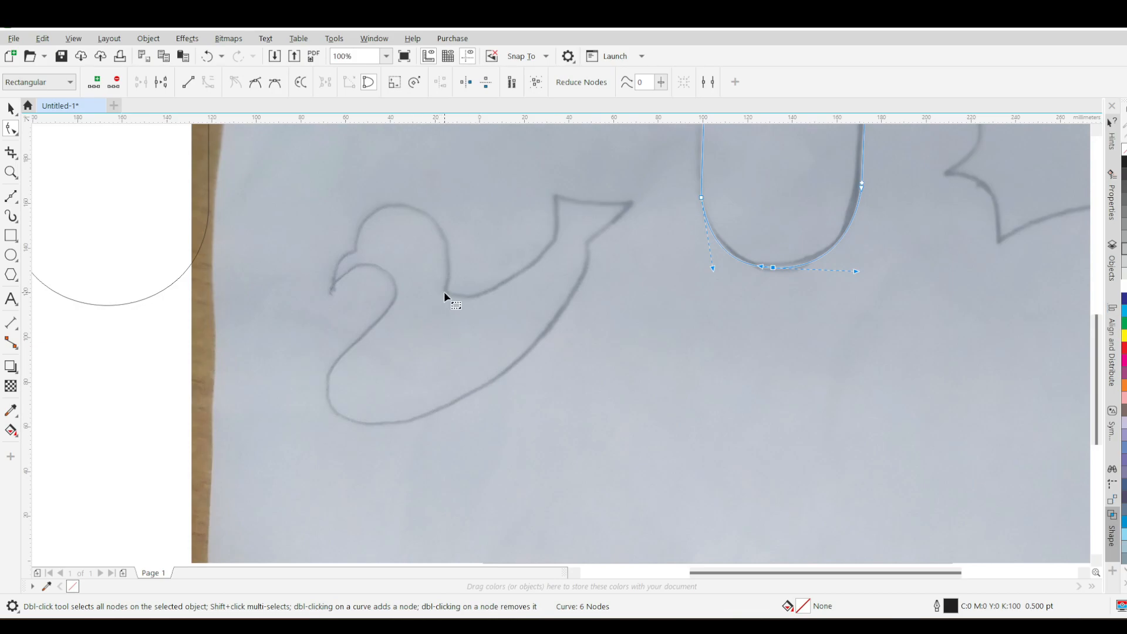
scroll(449, 287, "down", 4)
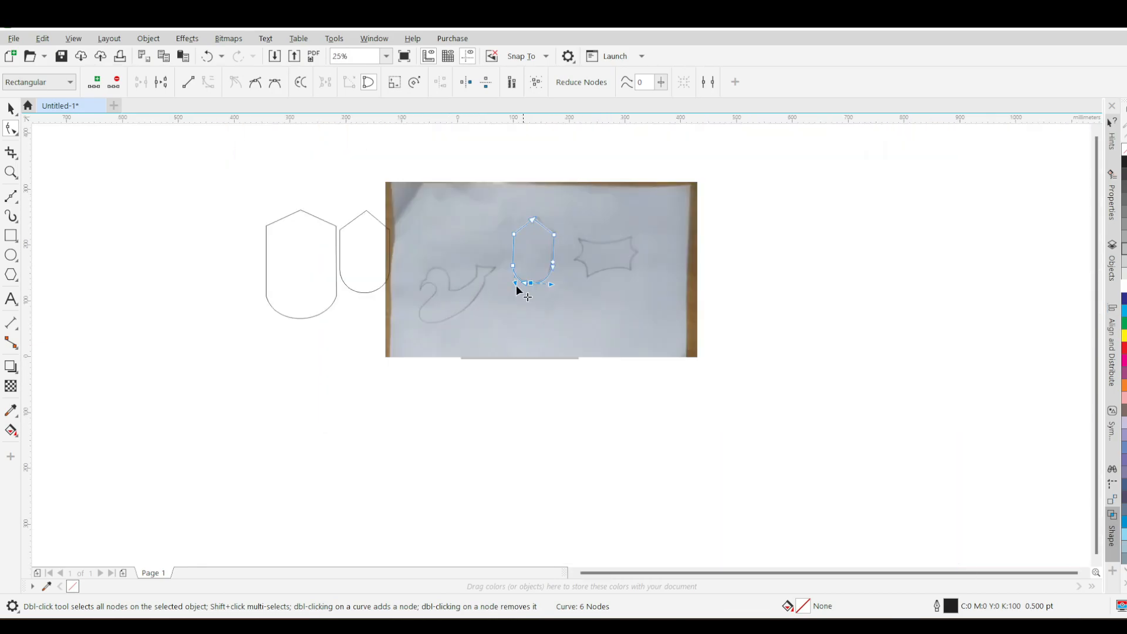
scroll(593, 248, "up", 2)
scroll(617, 243, "down", 1)
scroll(602, 245, "up", 1)
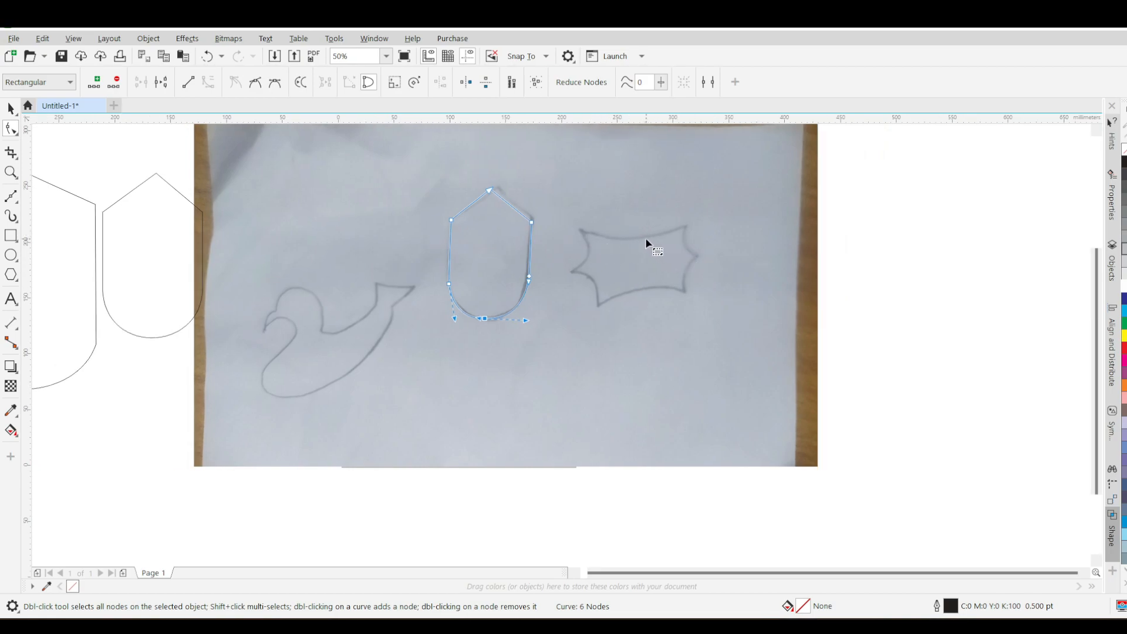
left_click_drag(620, 295, 636, 308)
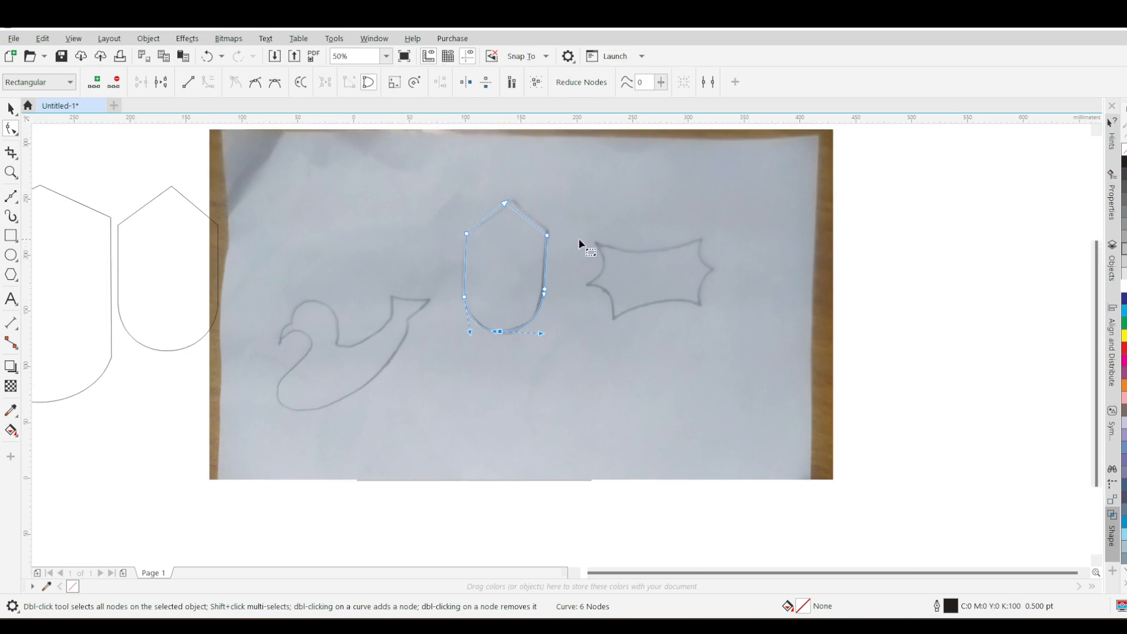